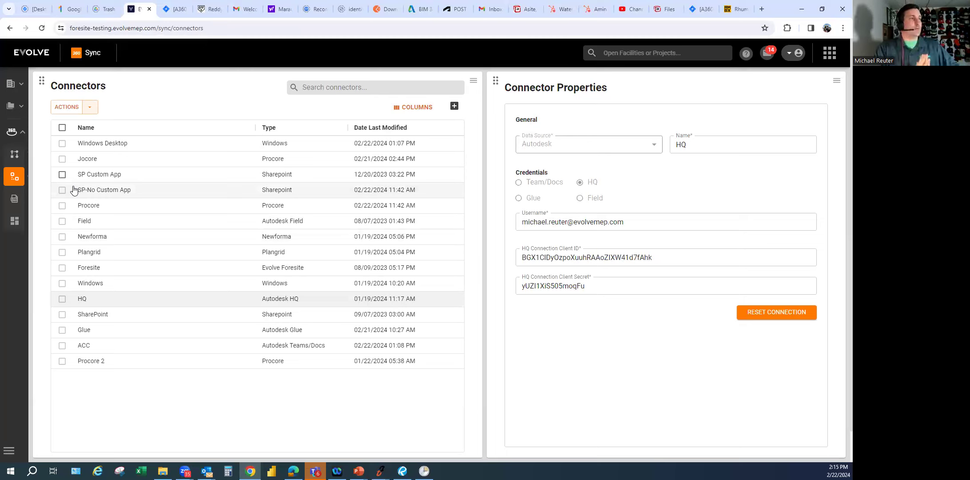
Examine the properties of the Procore and Windows connectors
mouse_move(71, 234)
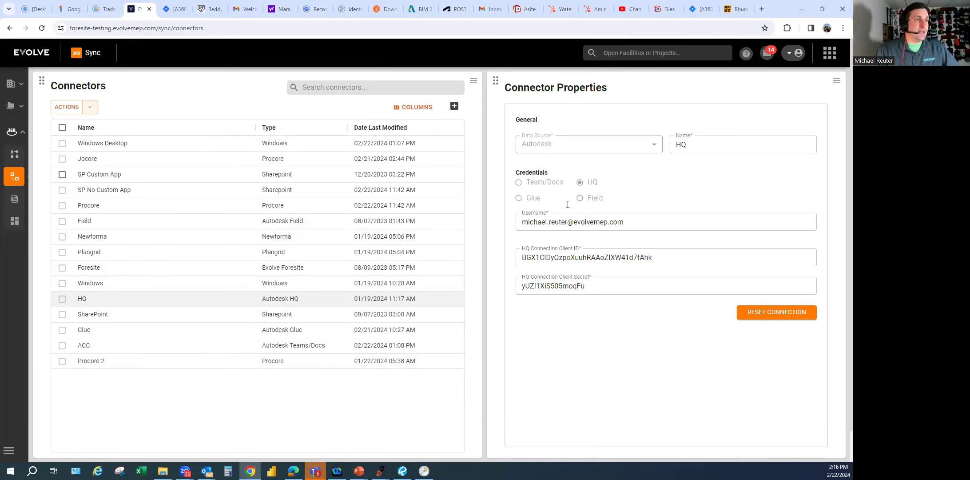
click(577, 261)
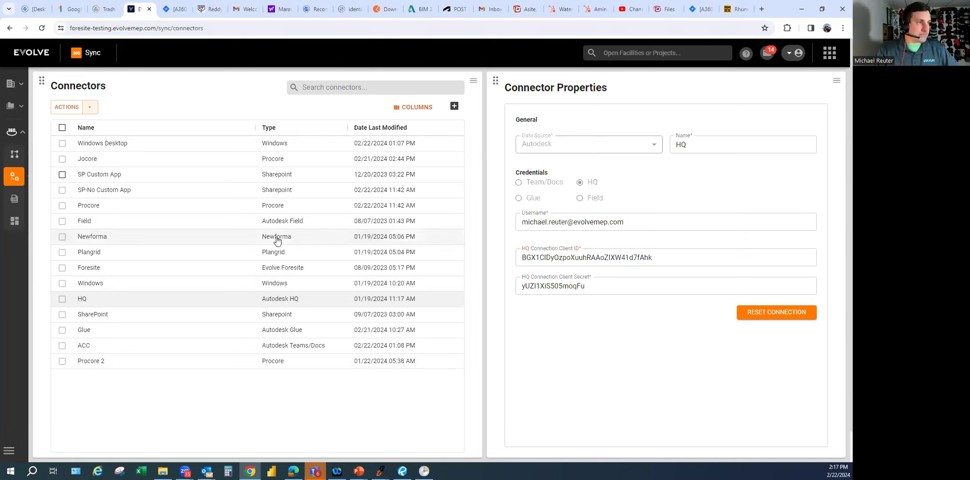
click(196, 207)
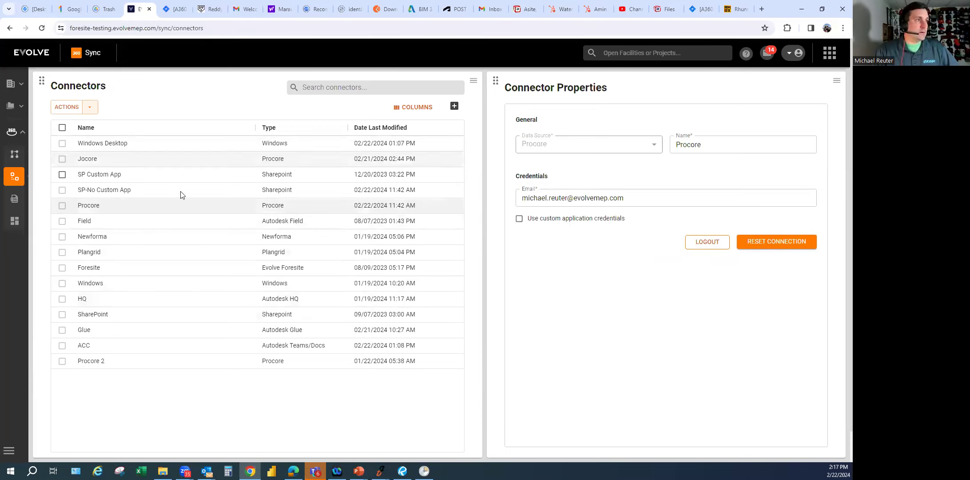
click(150, 287)
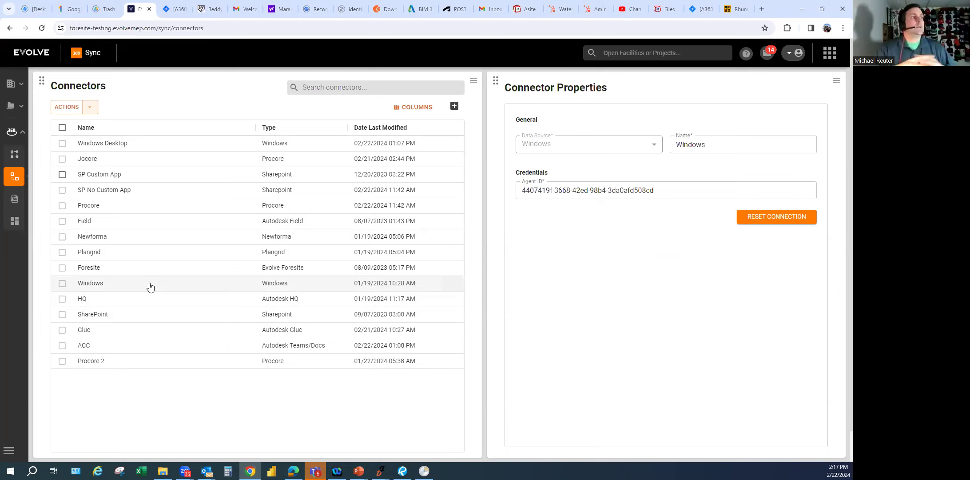
Create a workflow named Project Migration with a mapping named Procore to Server, without using a template
click(25, 156)
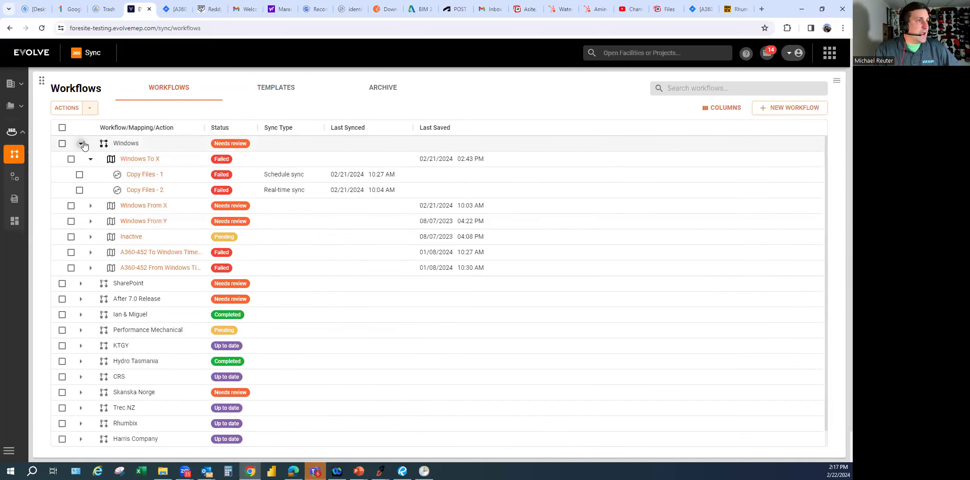
click(81, 143)
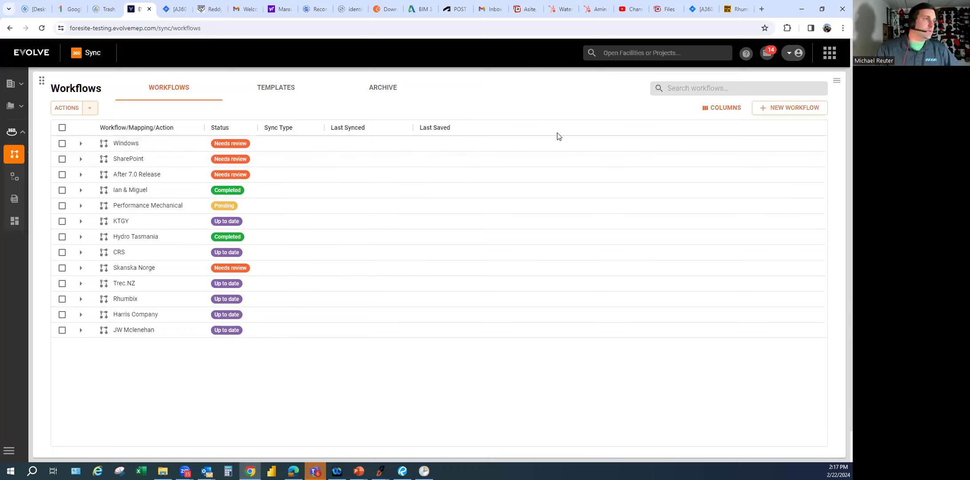
click(808, 111)
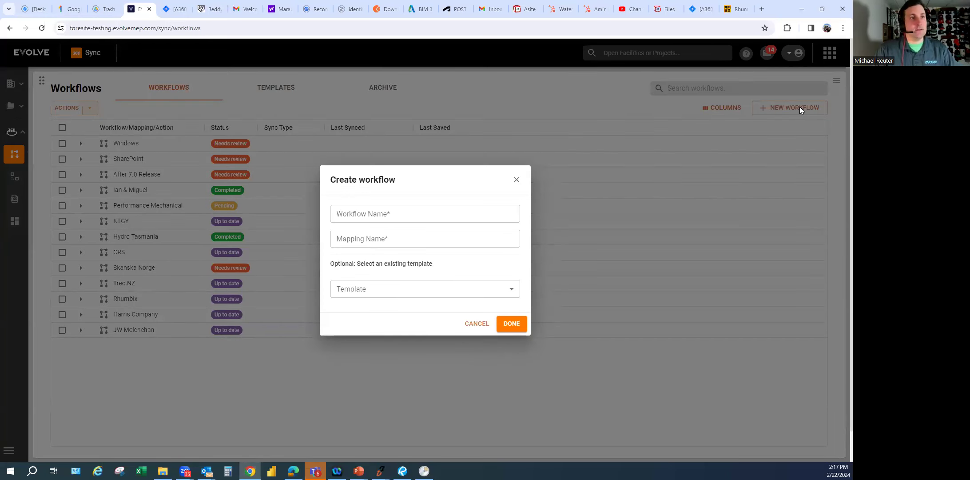
click(464, 218)
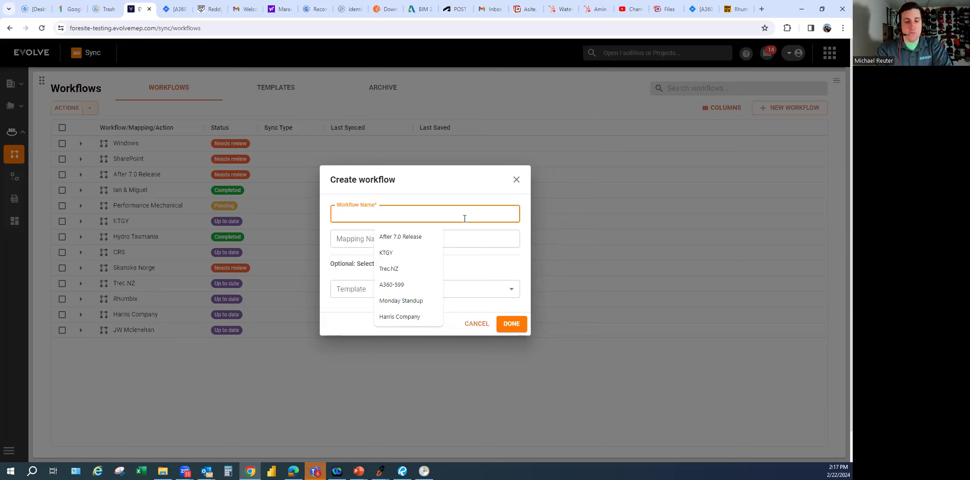
text(Project Migration)
key(Tab)
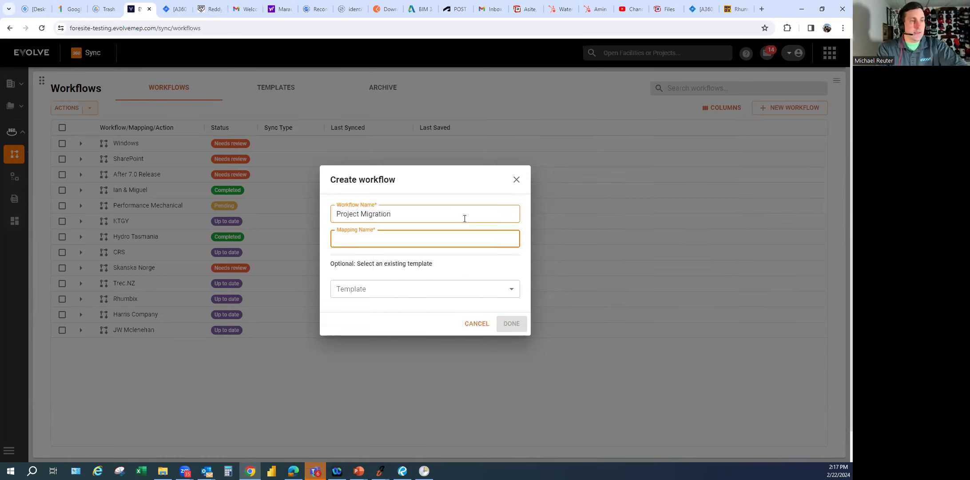
text(Procore )
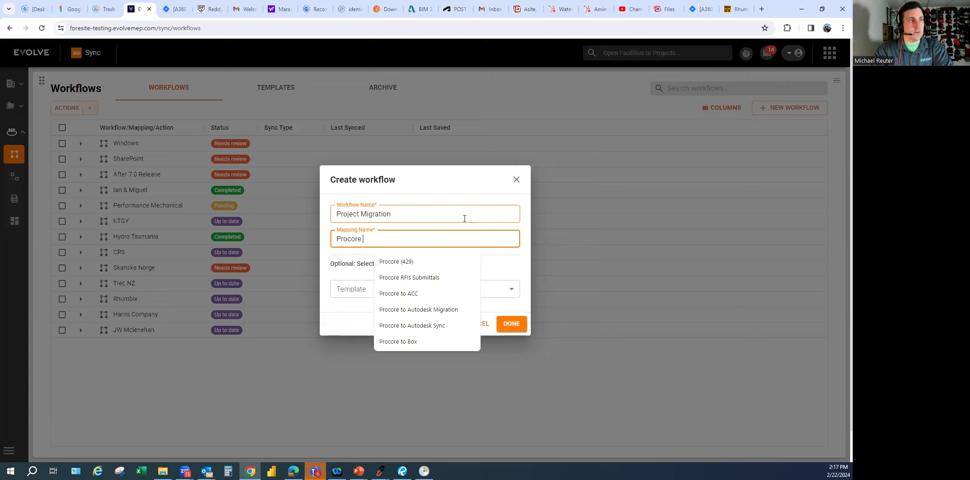
text(to Server)
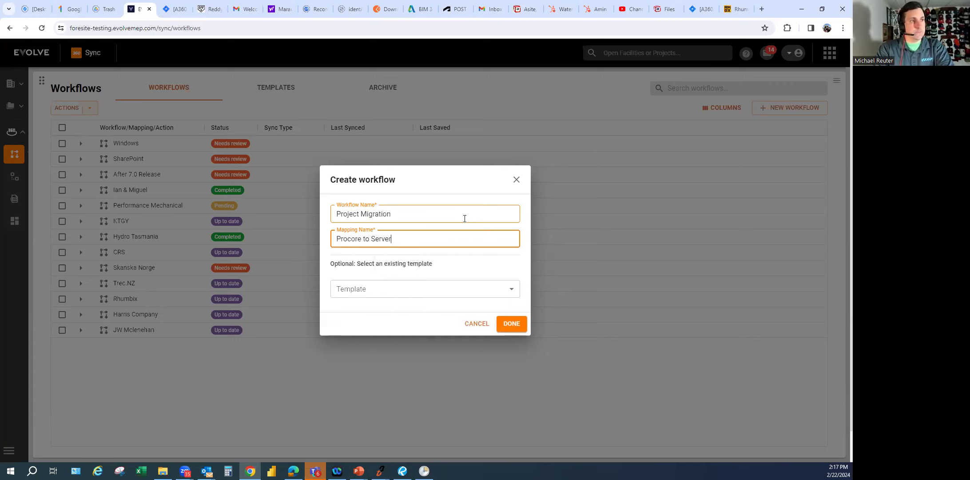
click(509, 324)
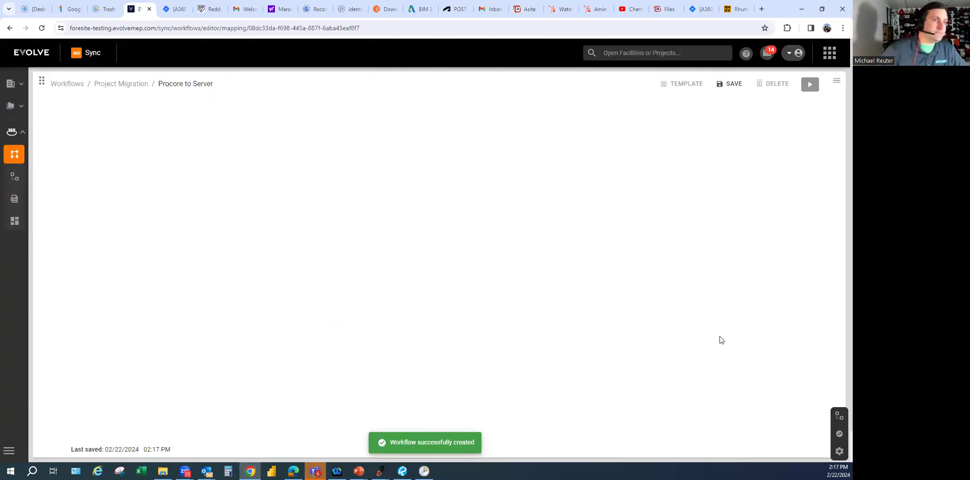
Place three Procore connectors in a row across the upper part of the mapping canvas, accepting the suggested aliases
click(842, 422)
drag(744, 417, 206, 154)
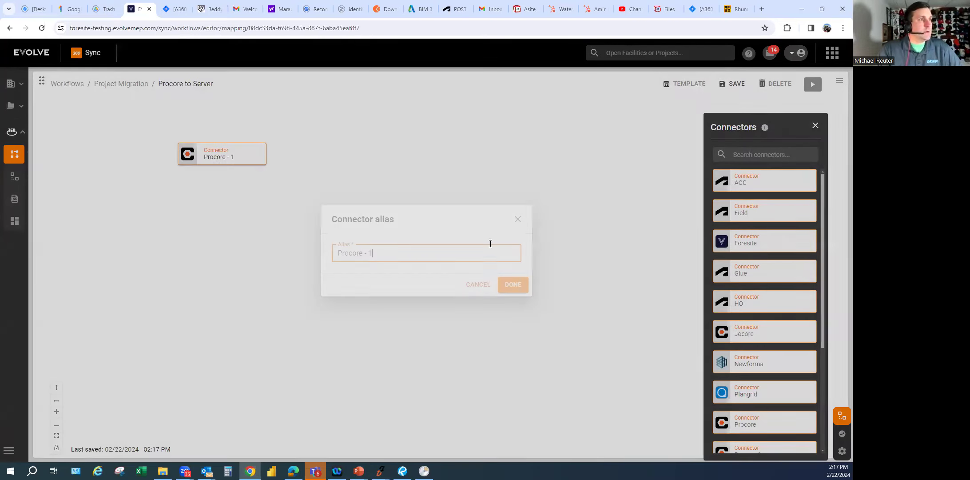
click(512, 284)
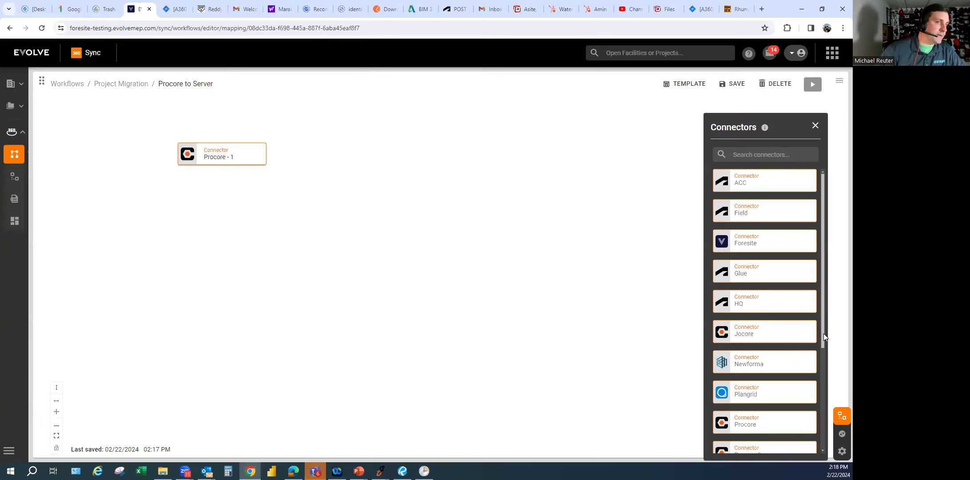
drag(821, 339, 822, 383)
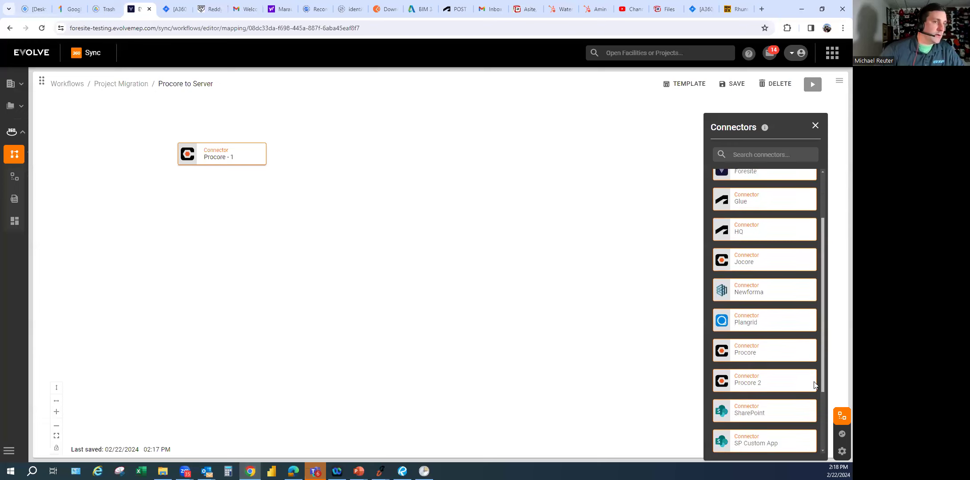
drag(657, 293, 351, 155)
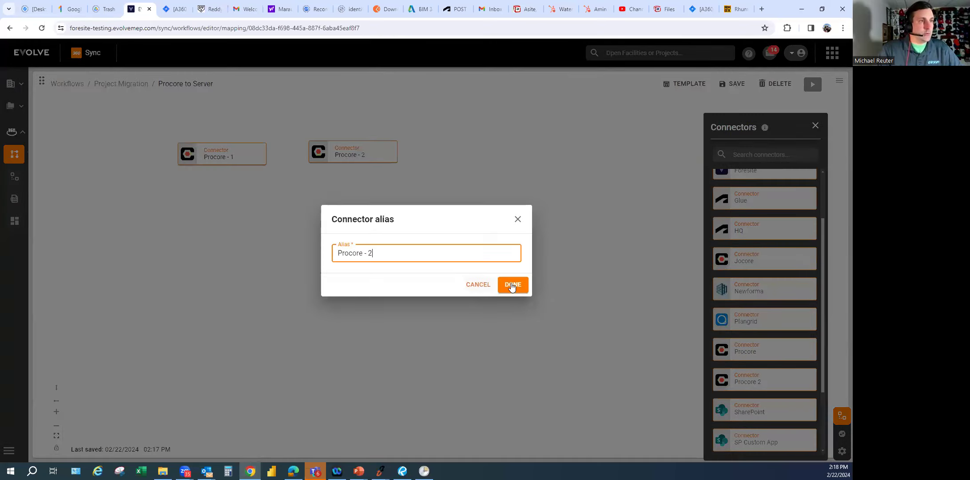
click(511, 287)
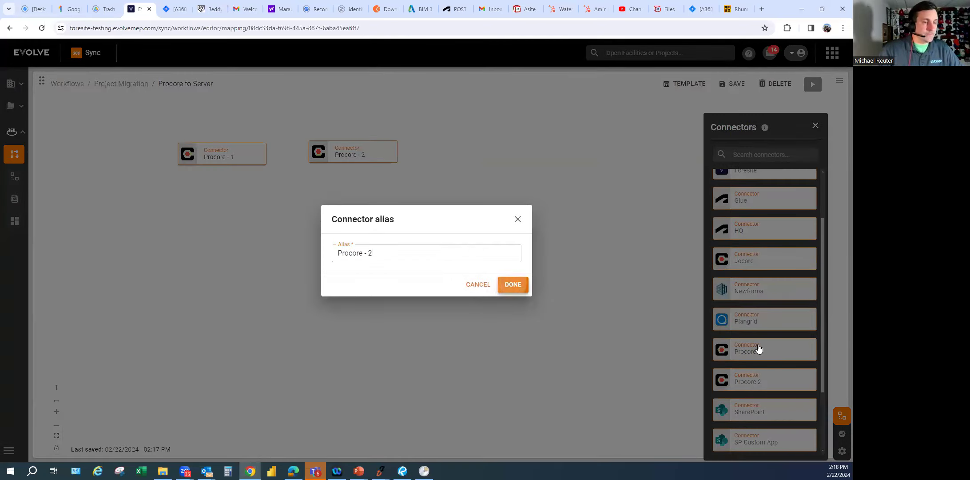
drag(738, 353, 476, 156)
click(512, 284)
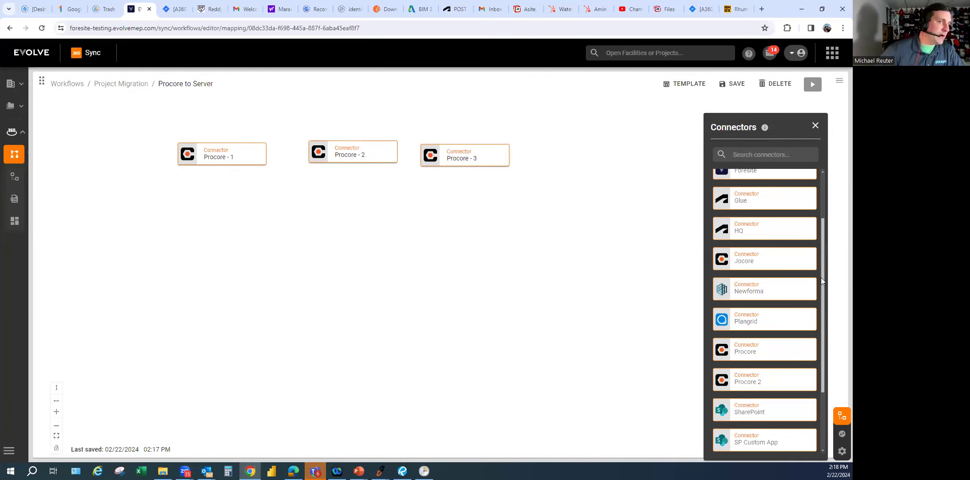
Add an ACC connector beside the third Procore connector and a SharePoint connector below the row, accepting the suggested aliases
scroll(821, 277, up, 2)
drag(765, 178, 570, 148)
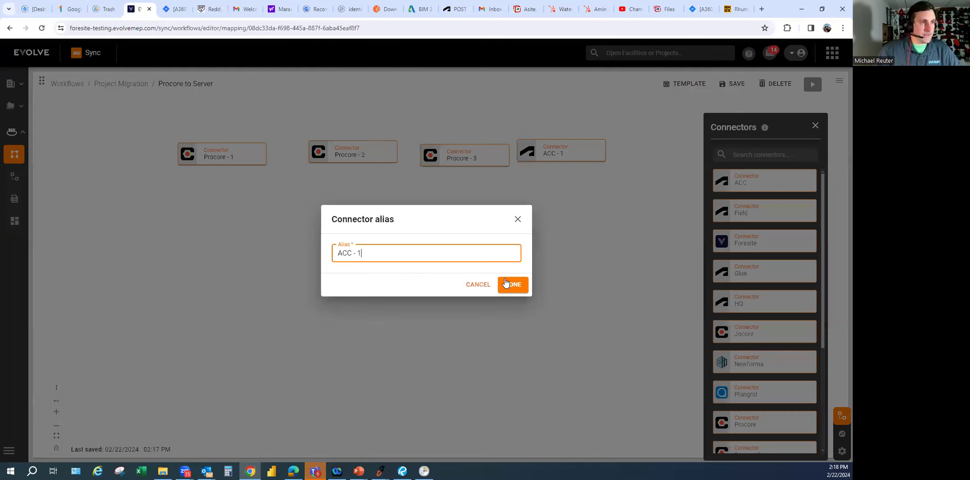
click(540, 198)
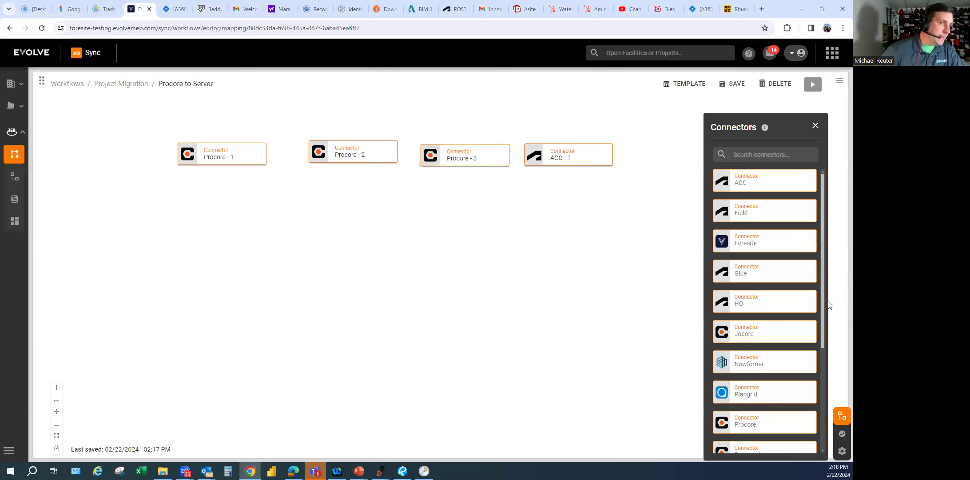
drag(822, 311, 807, 423)
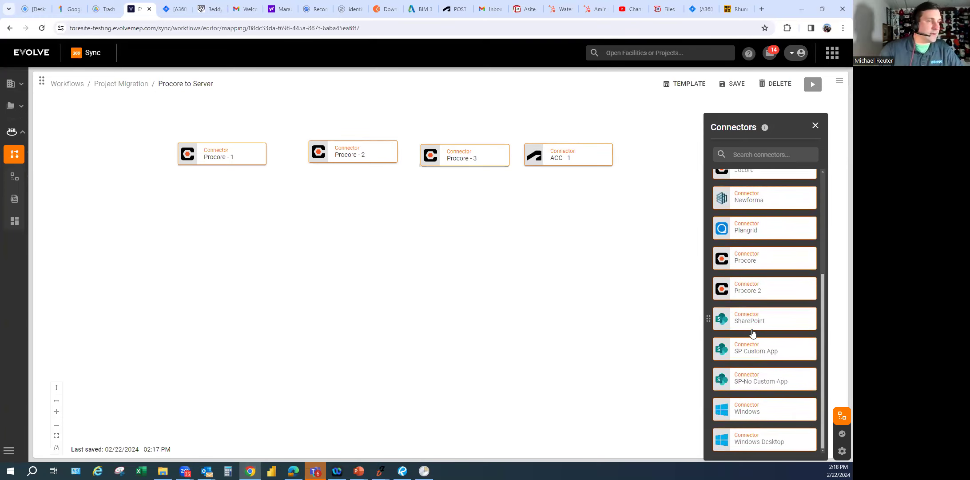
drag(754, 329, 335, 304)
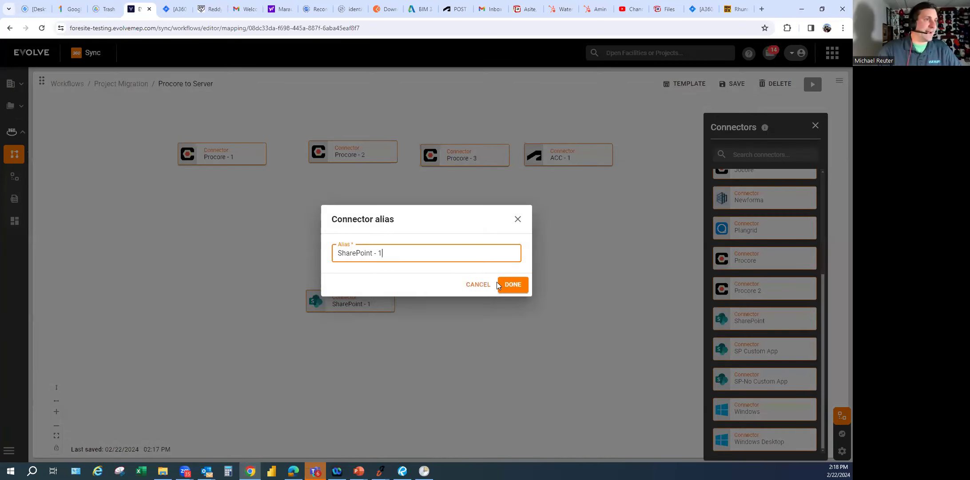
click(512, 285)
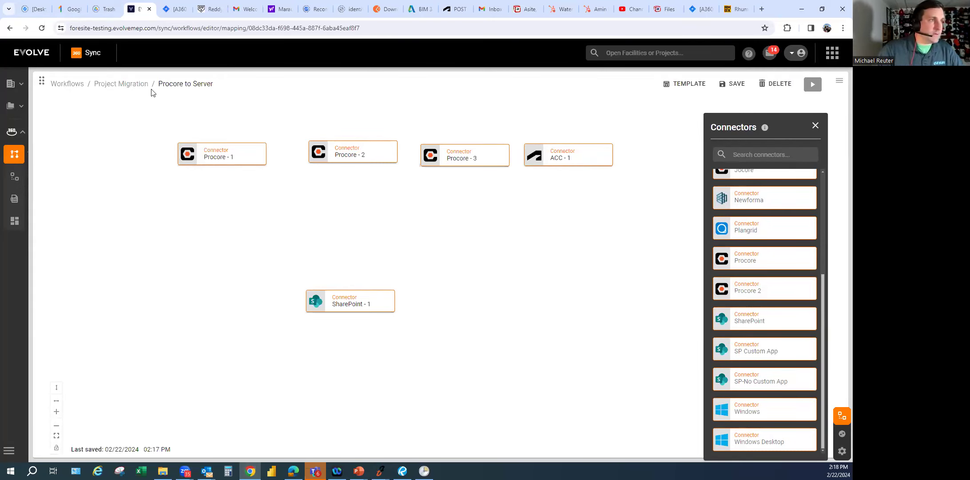
Rename the first Procore connector's alias to Procore Drawings
click(261, 162)
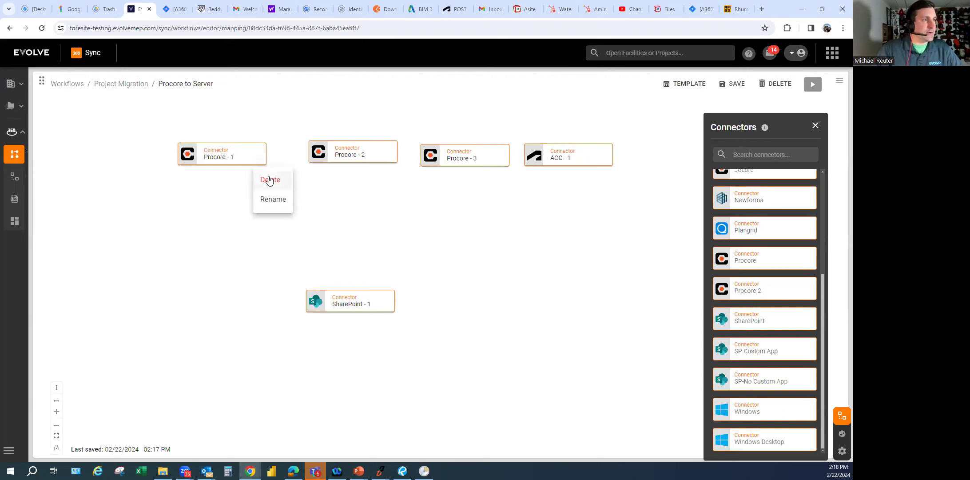
click(275, 199)
key(BackSpace)
key(BackSpace)
key(BackSpace)
key(BackSpace)
text(Drawings)
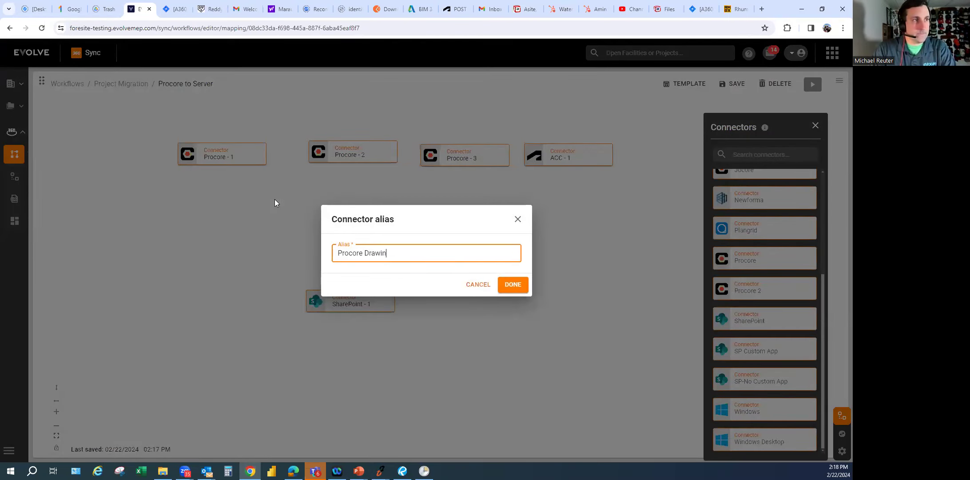
click(515, 285)
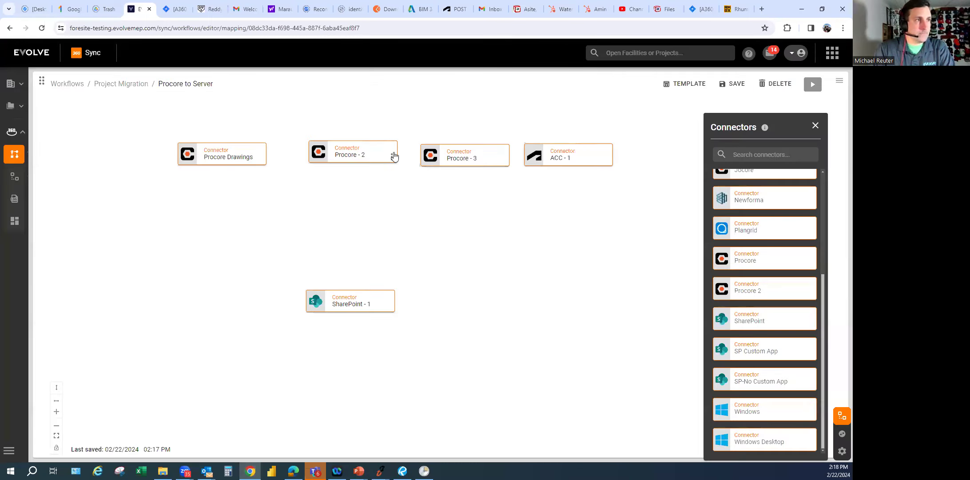
Rename the second Procore connector's alias to Procore RFIs
click(392, 158)
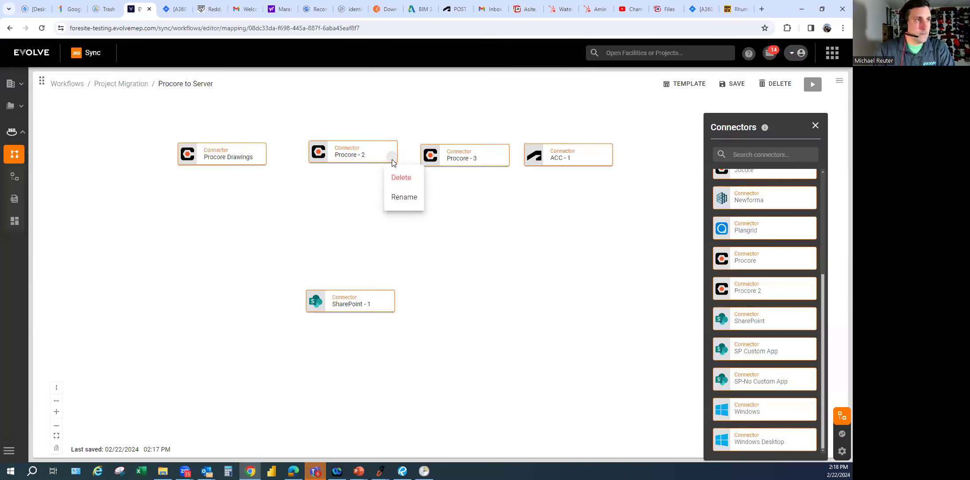
click(403, 199)
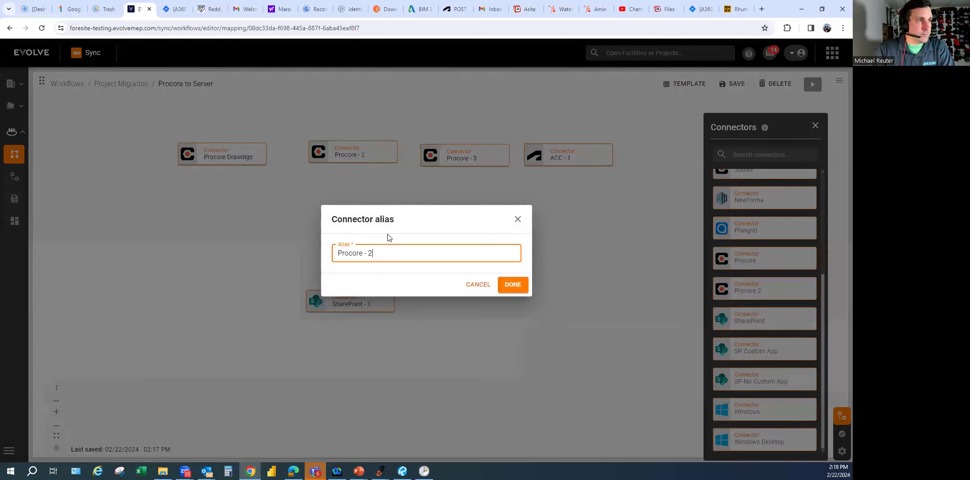
text(RFIs)
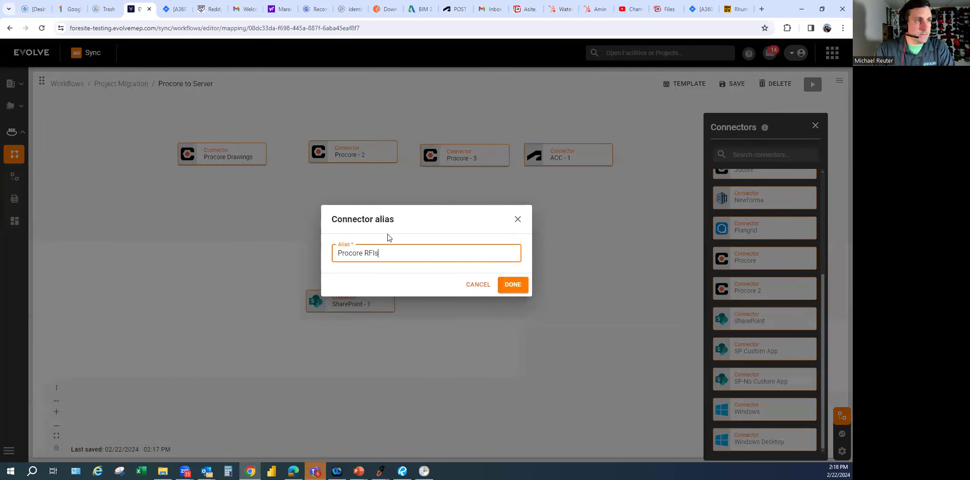
click(512, 284)
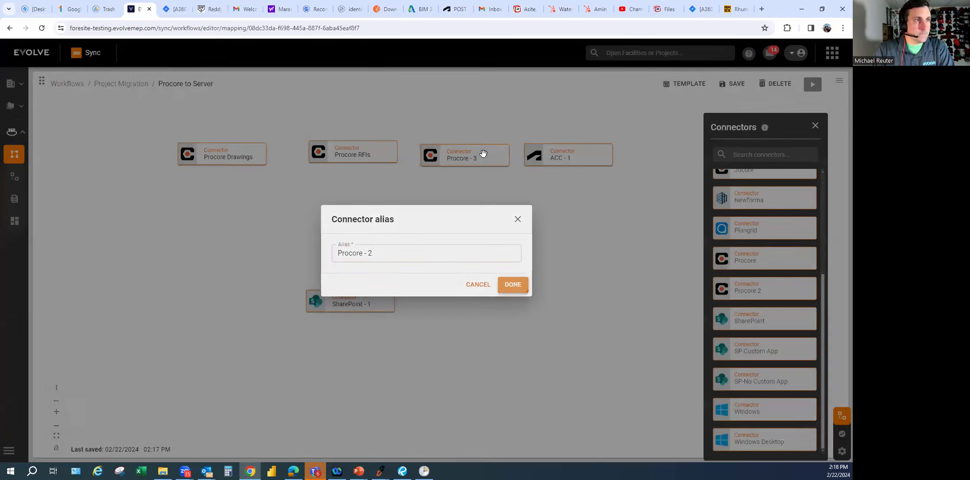
Rename the third Procore connector's alias to Procore Submittals
click(502, 163)
click(514, 201)
key(BackSpace)
key(BackSpace)
key(BackSpace)
key(BackSpace)
text(Submittals)
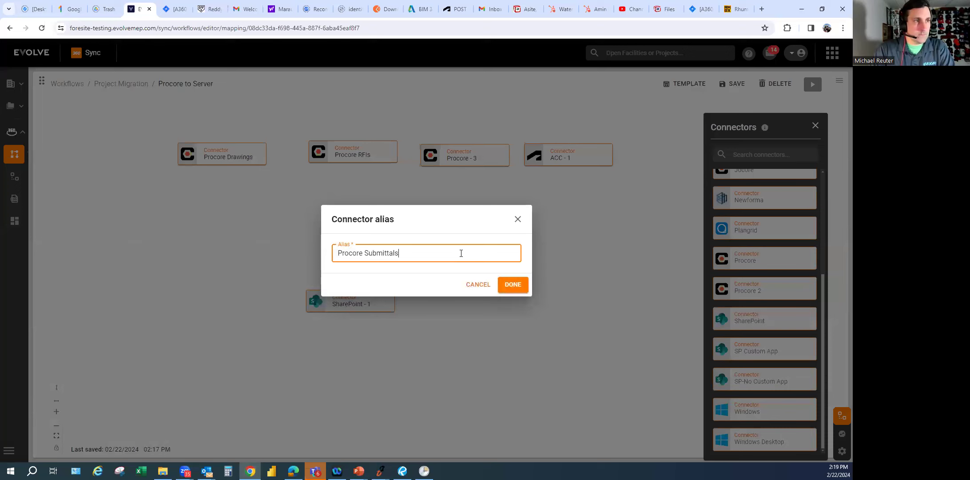
click(513, 285)
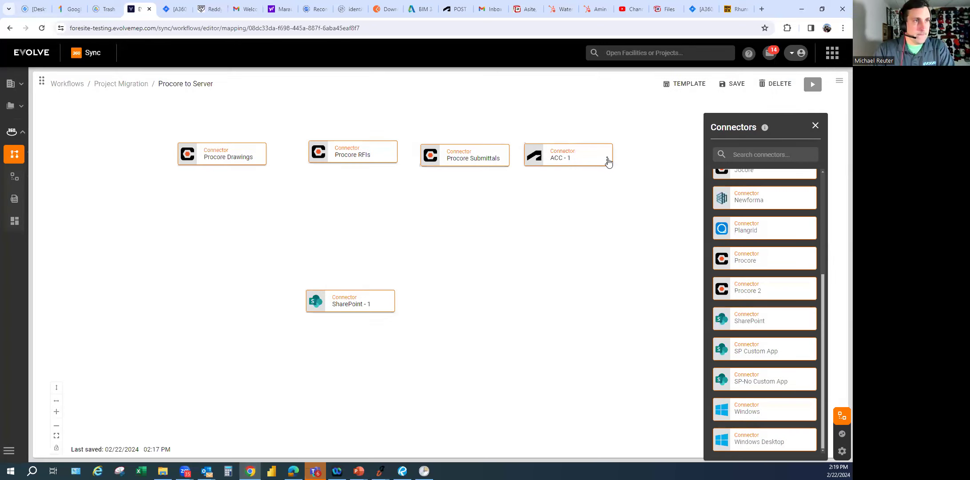
Rename the ACC connector's alias to ACC Documents
click(608, 160)
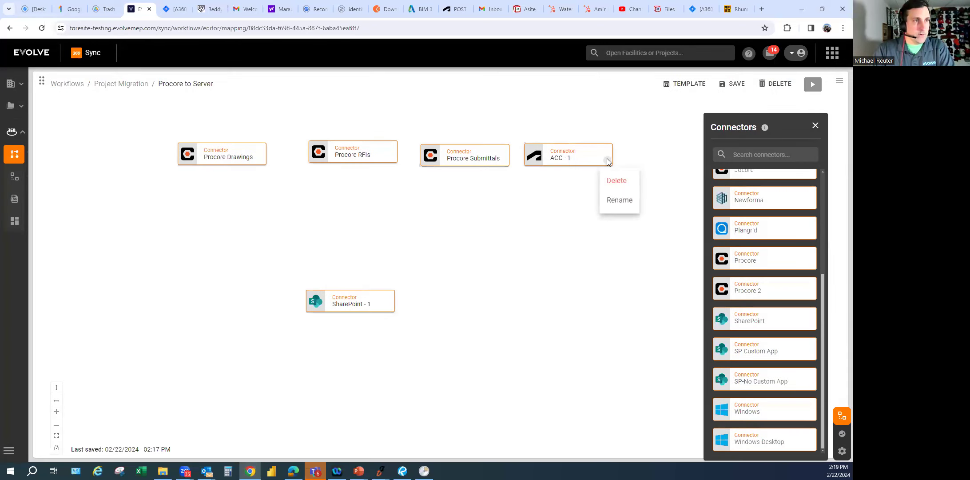
click(611, 193)
text(Documents)
click(512, 284)
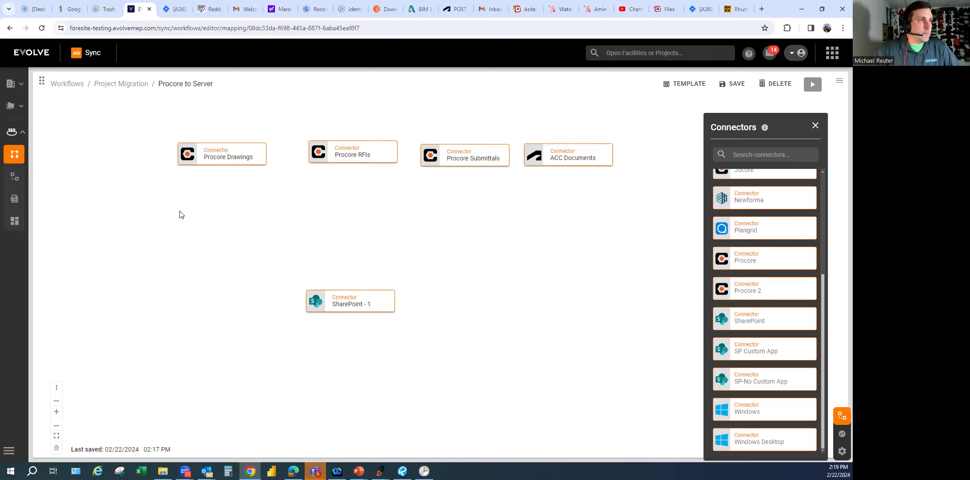
Add a Copy Files action between the connectors and give it the alias Project Migration
click(842, 433)
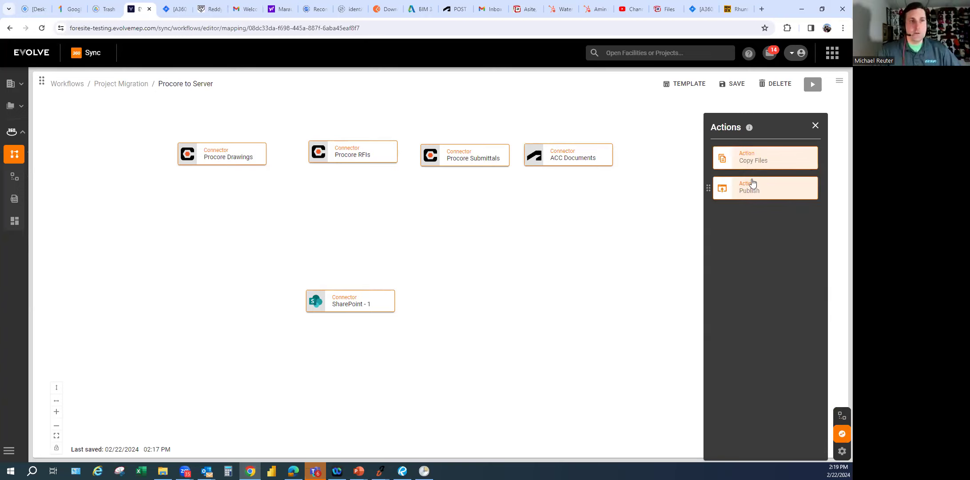
drag(750, 159, 306, 222)
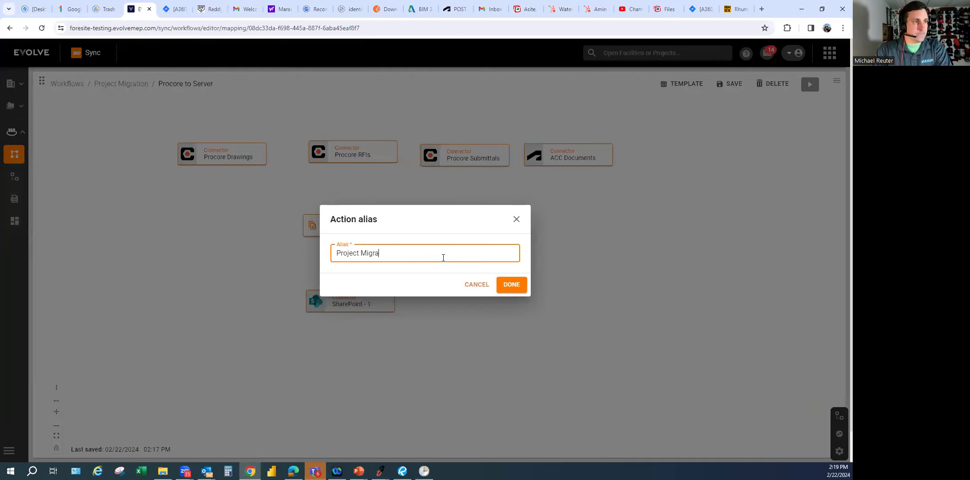
click(511, 286)
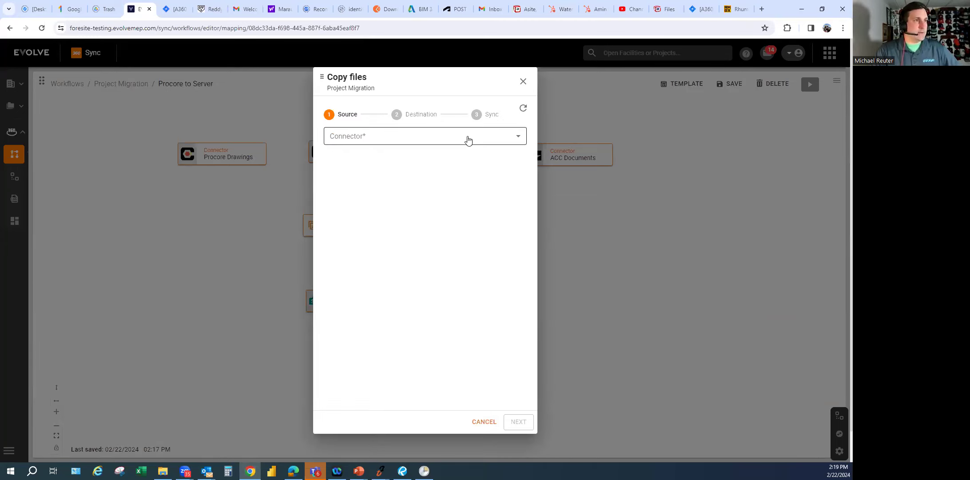
Set the copy source to the Procore Drawings connector, company XL Construction, project 360 Sync Testing and document type Drawings
click(468, 140)
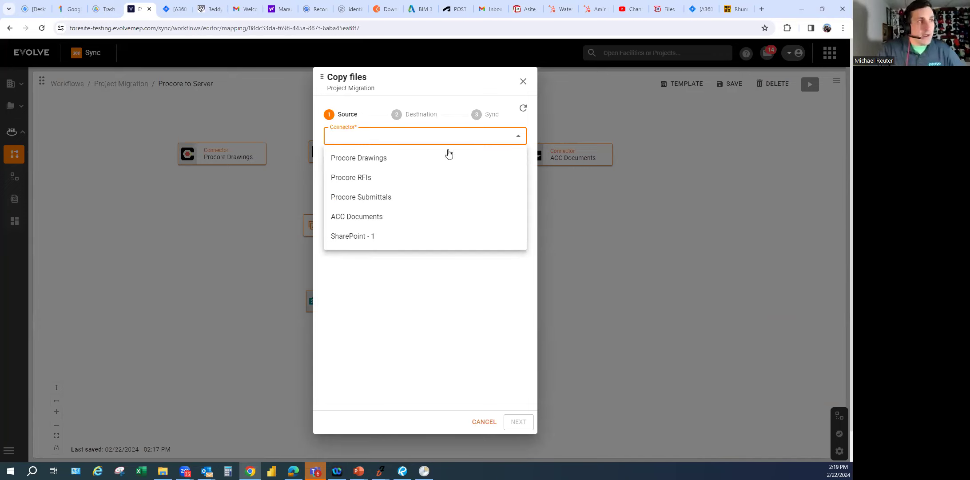
click(407, 161)
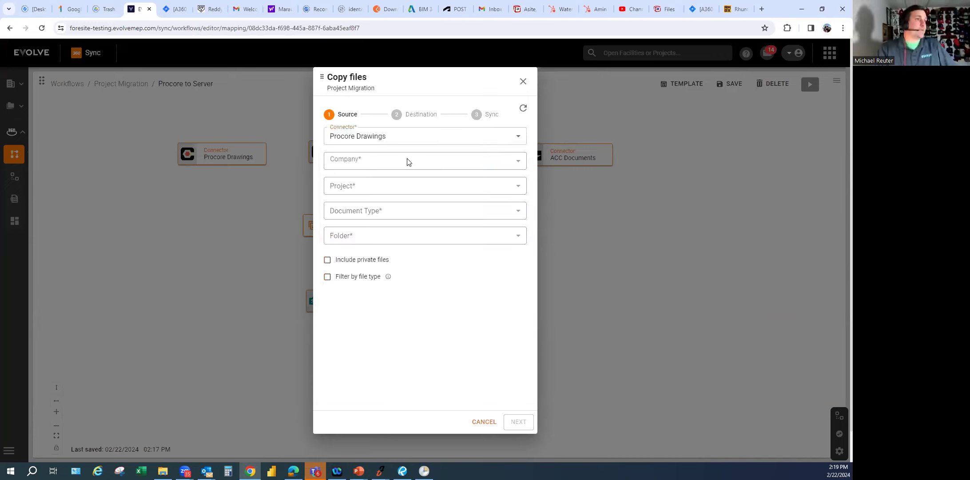
click(427, 166)
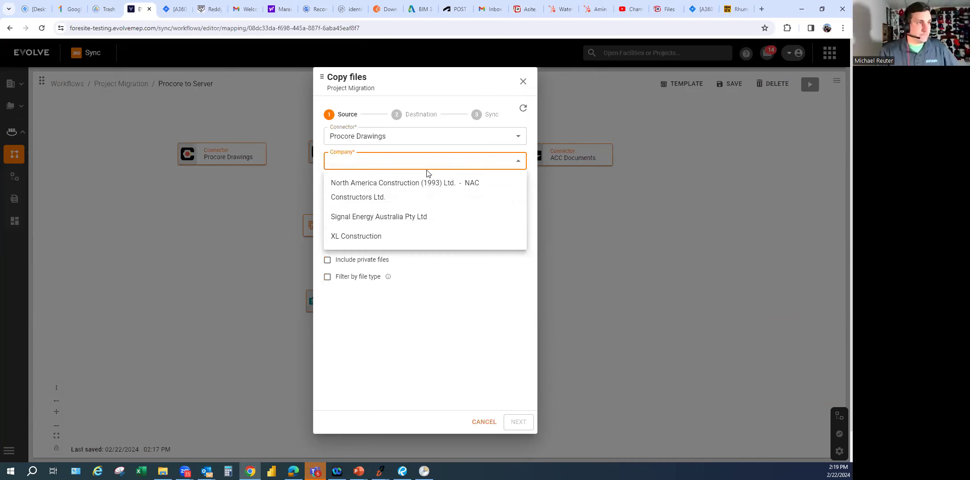
click(393, 240)
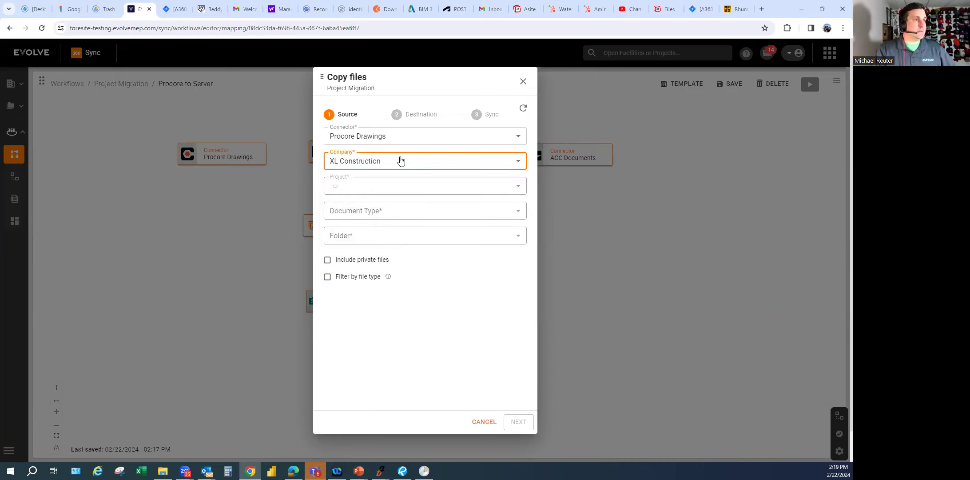
click(393, 190)
click(397, 207)
click(435, 214)
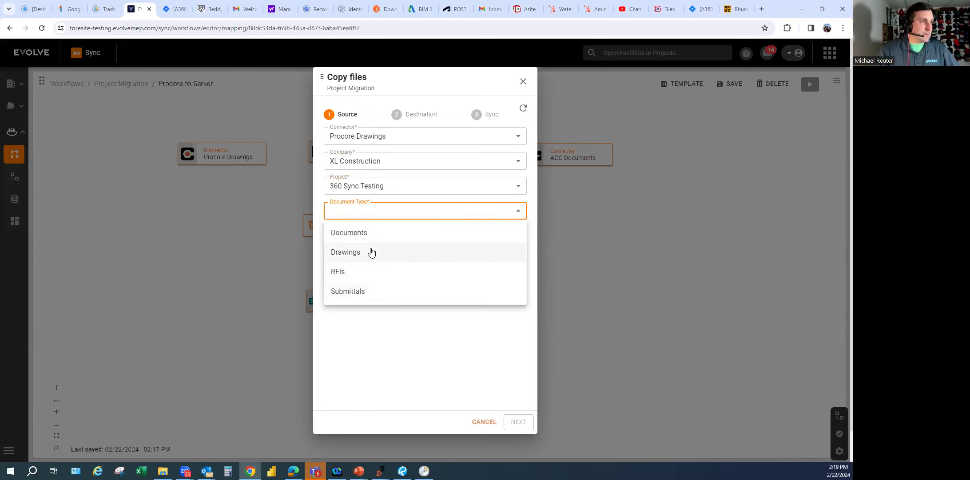
click(356, 256)
Select the Architectural, Electrical, Mechanical and Structural folders under the project root as source folders
click(434, 239)
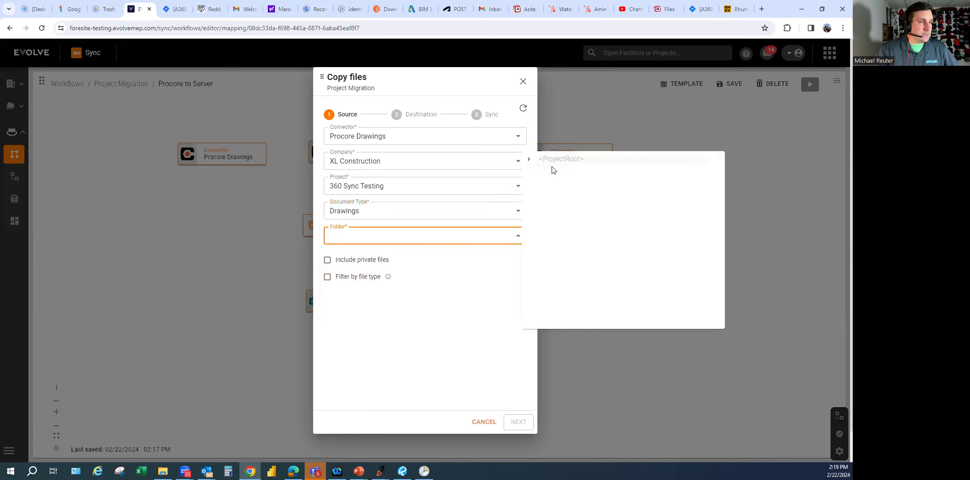
click(529, 160)
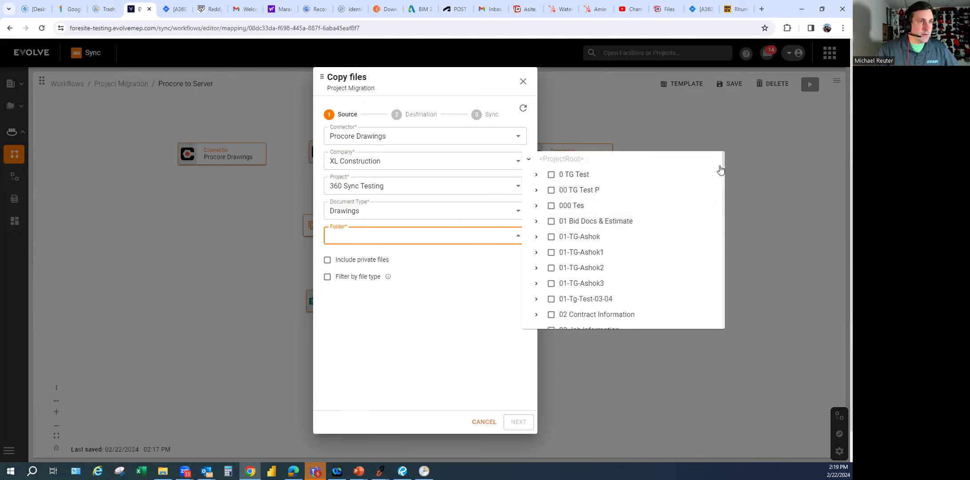
drag(723, 161, 722, 220)
click(579, 215)
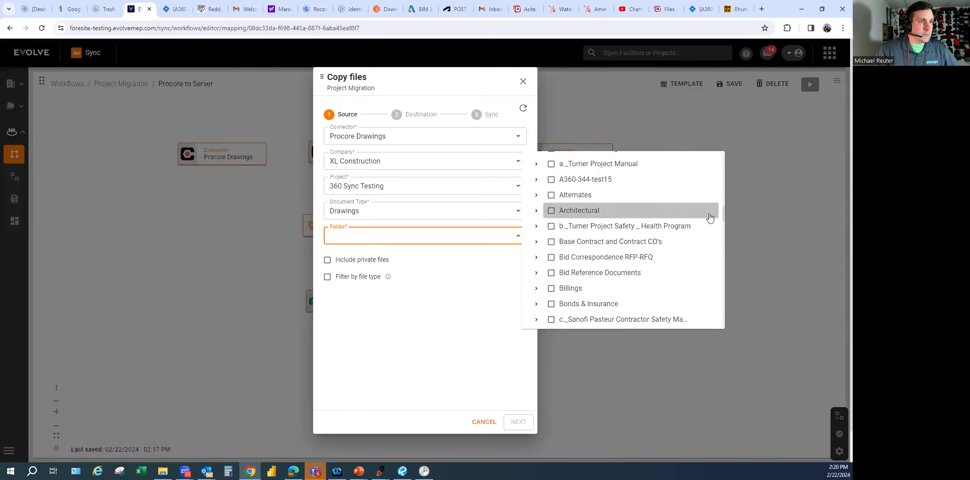
drag(724, 215, 722, 253)
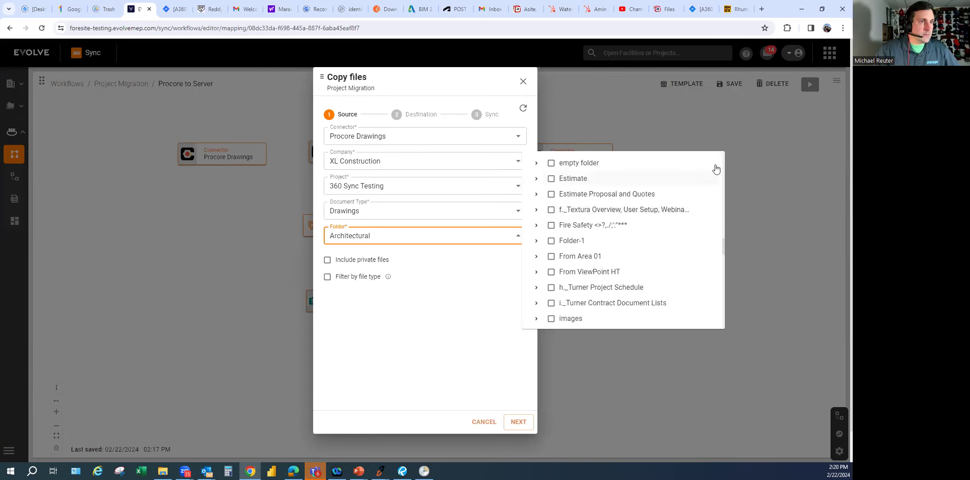
scroll(723, 153, up, 3)
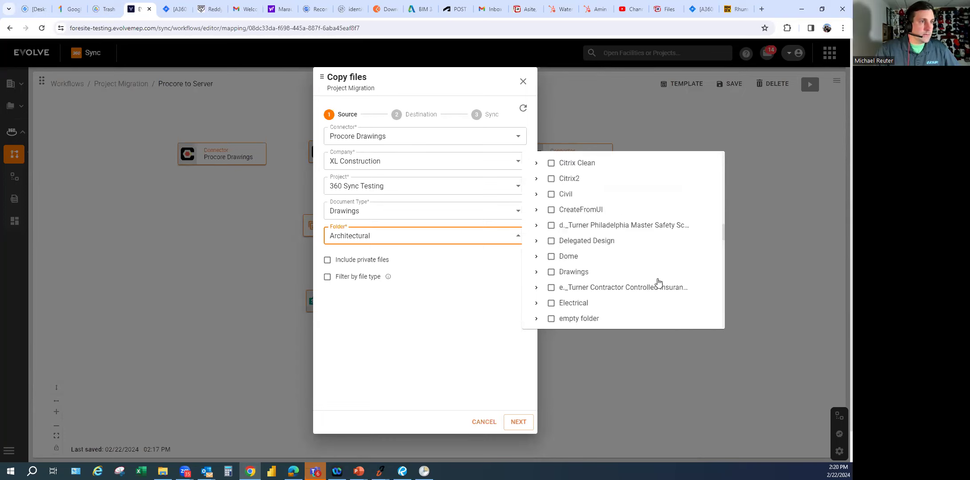
click(570, 302)
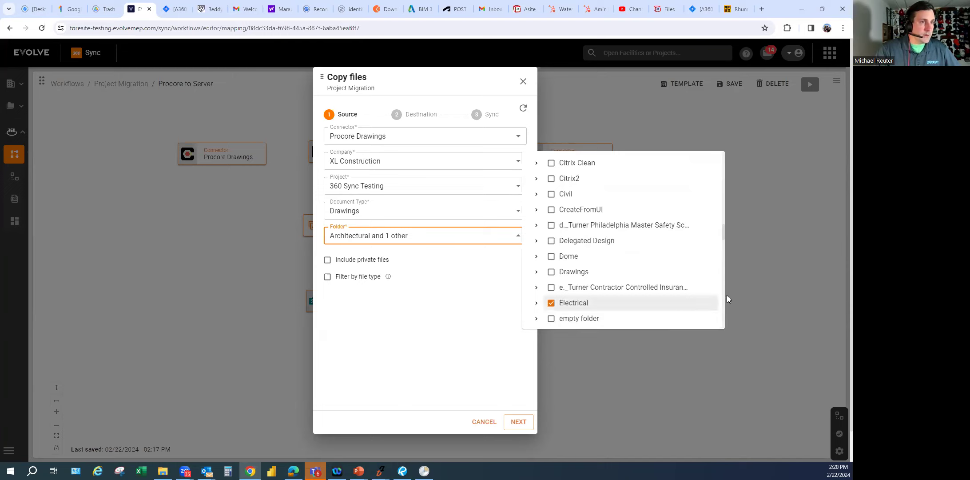
scroll(723, 301, down, 1)
scroll(723, 301, down, 6)
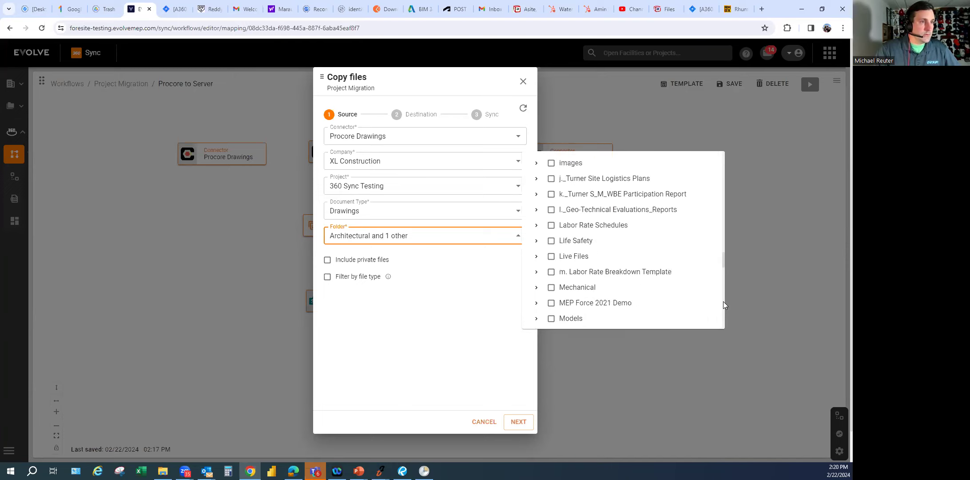
click(572, 289)
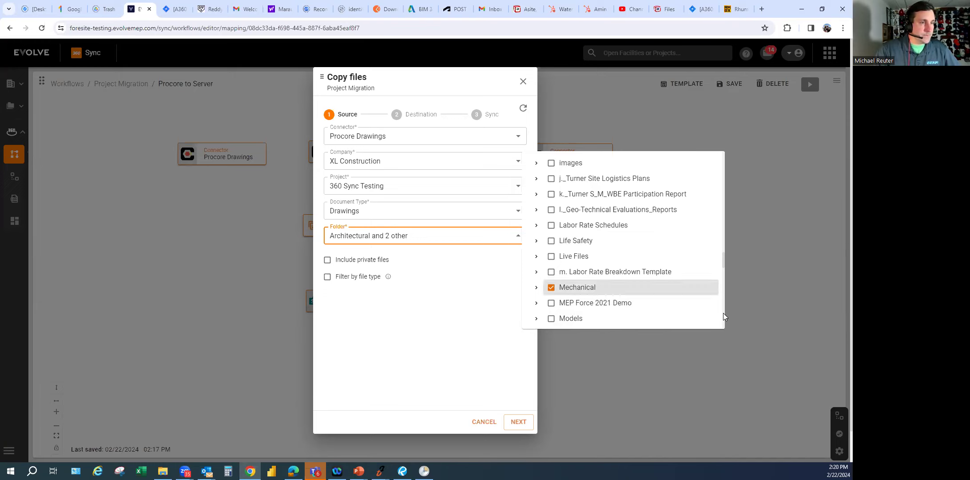
scroll(722, 314, down, 3)
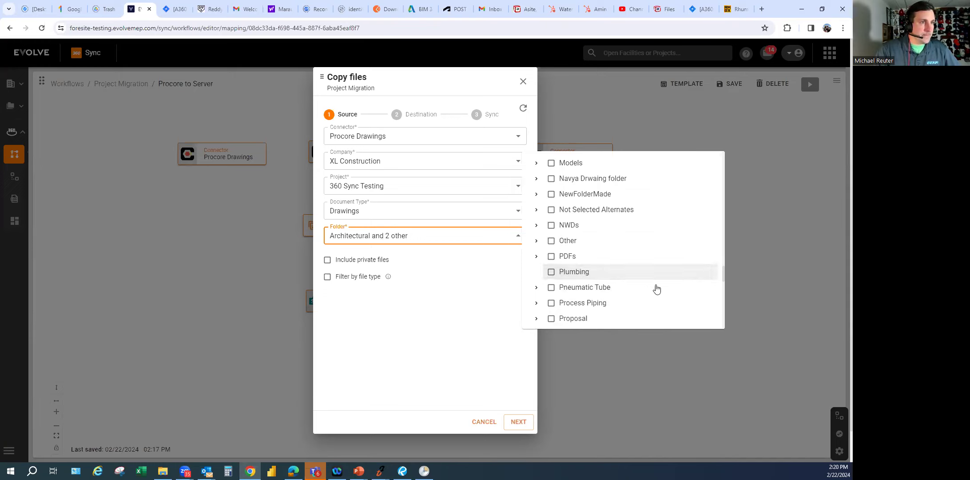
scroll(723, 301, down, 3)
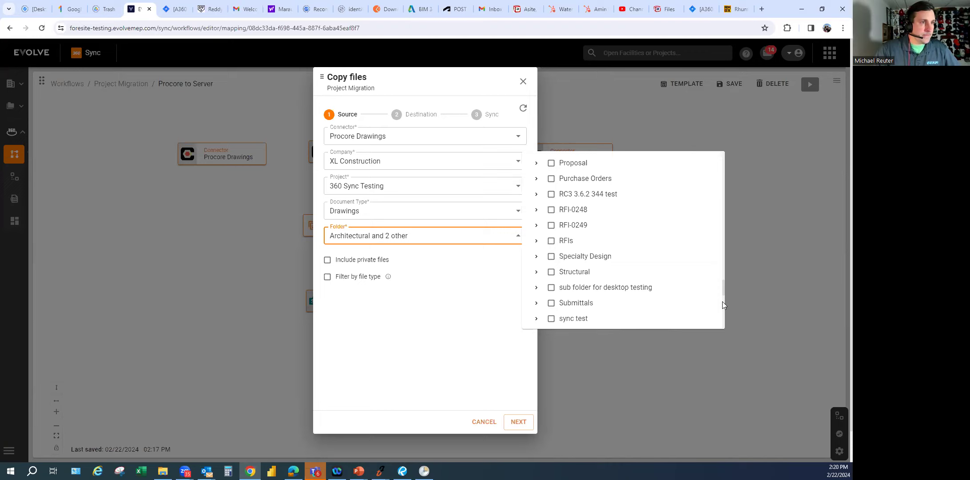
click(588, 273)
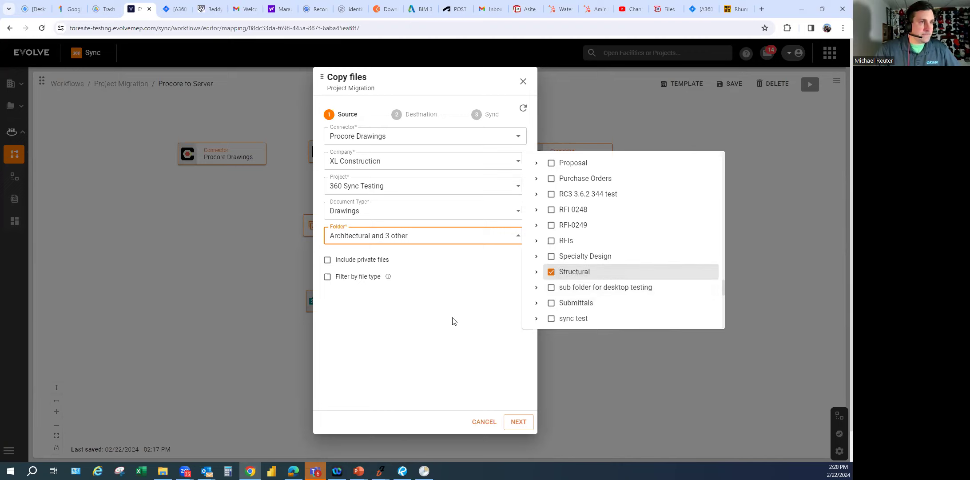
click(453, 346)
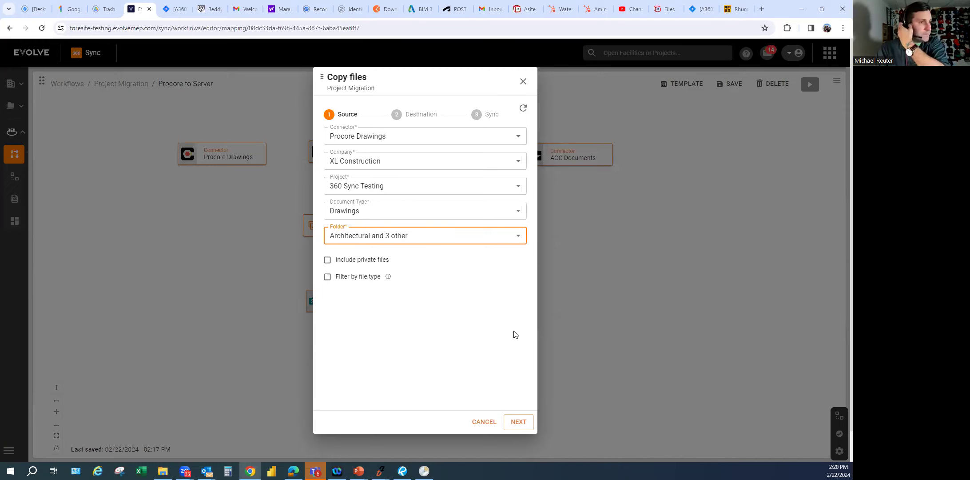
Try to choose a site for the SharePoint - 1 destination, and discard the copy settings
click(518, 421)
click(393, 180)
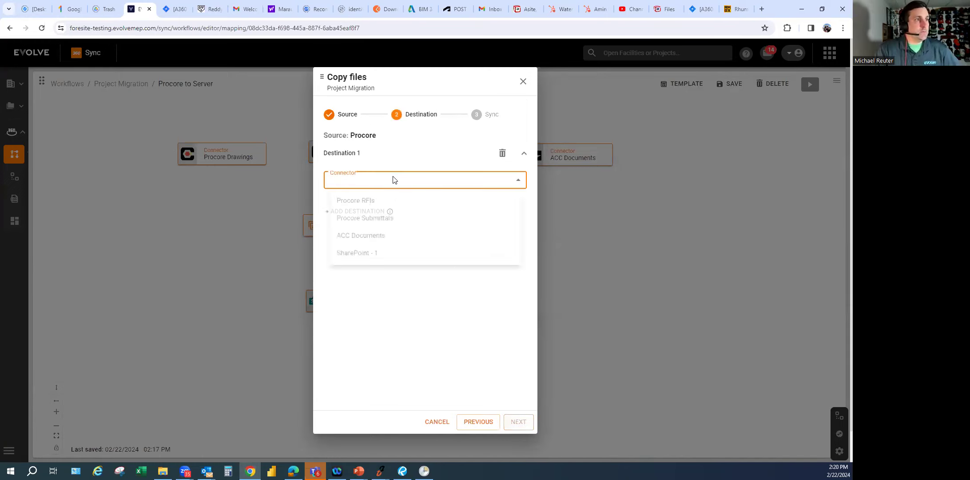
click(382, 261)
click(454, 206)
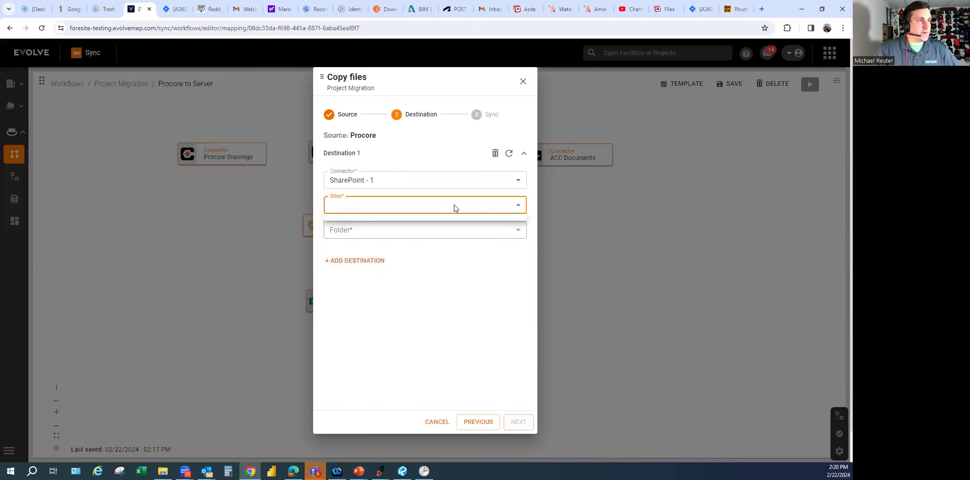
click(510, 159)
click(518, 206)
click(520, 208)
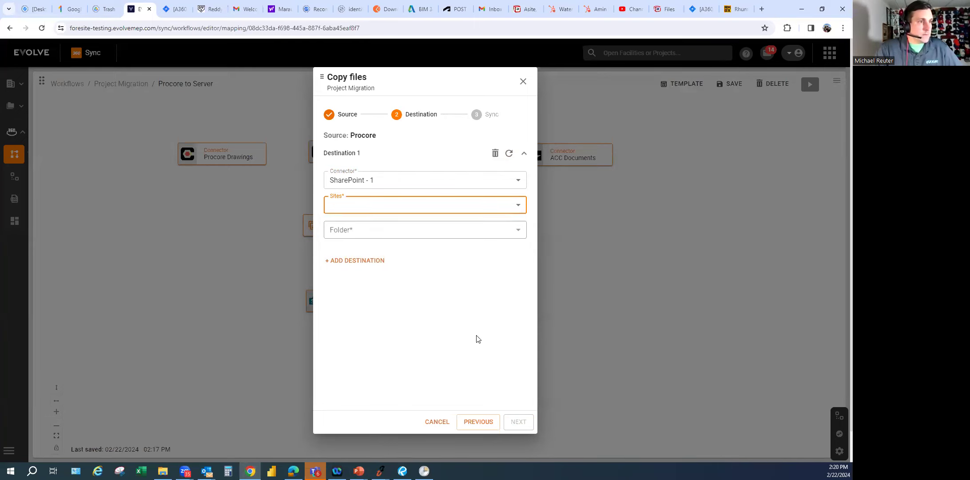
click(437, 422)
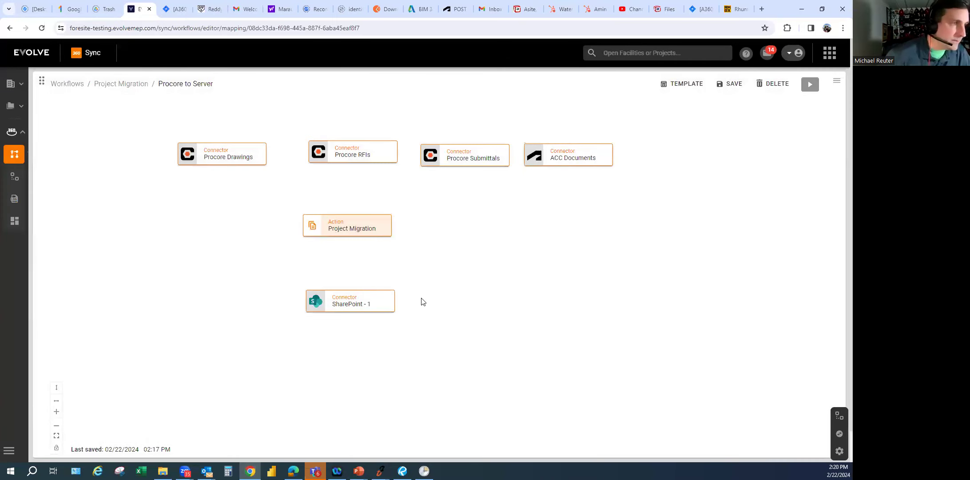
Delete the SharePoint - 1 connector from the workflow
click(388, 306)
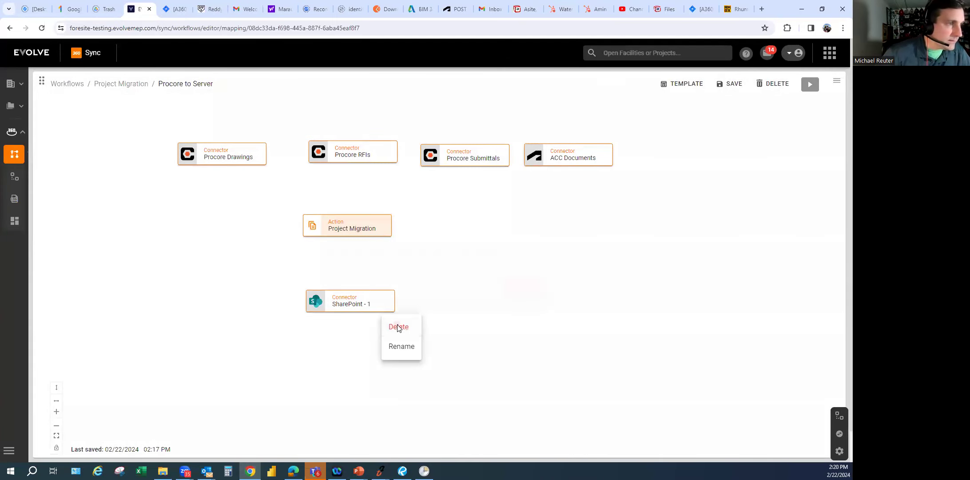
click(401, 346)
click(523, 284)
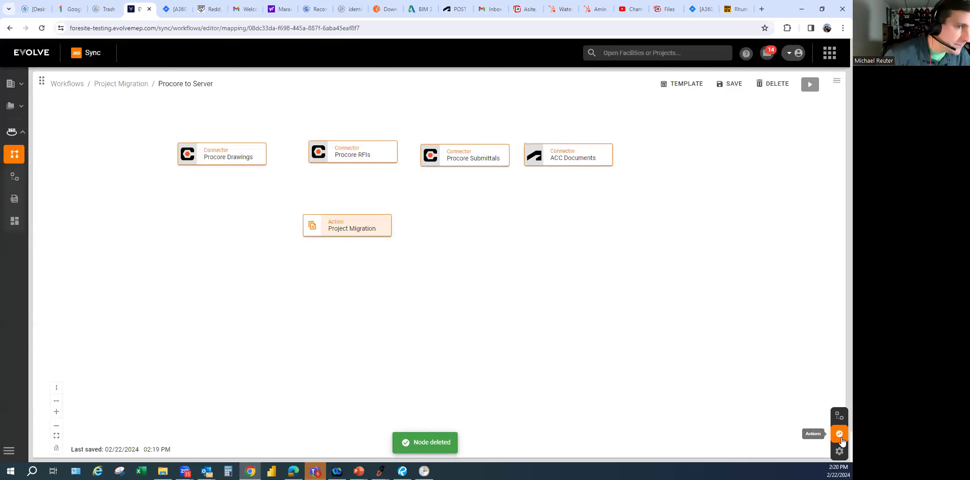
Add an SP-No Custom App connector below the Project Migration action with the alias SharePoint
click(840, 415)
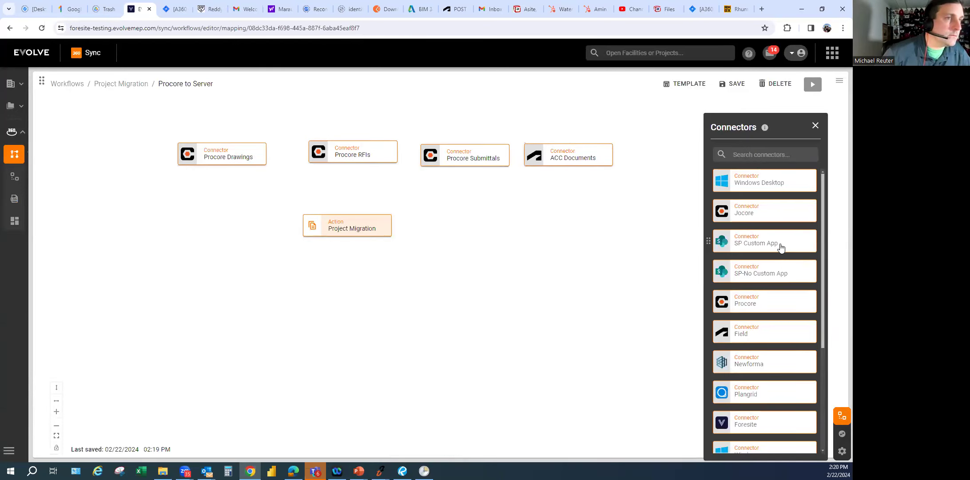
drag(776, 275, 314, 289)
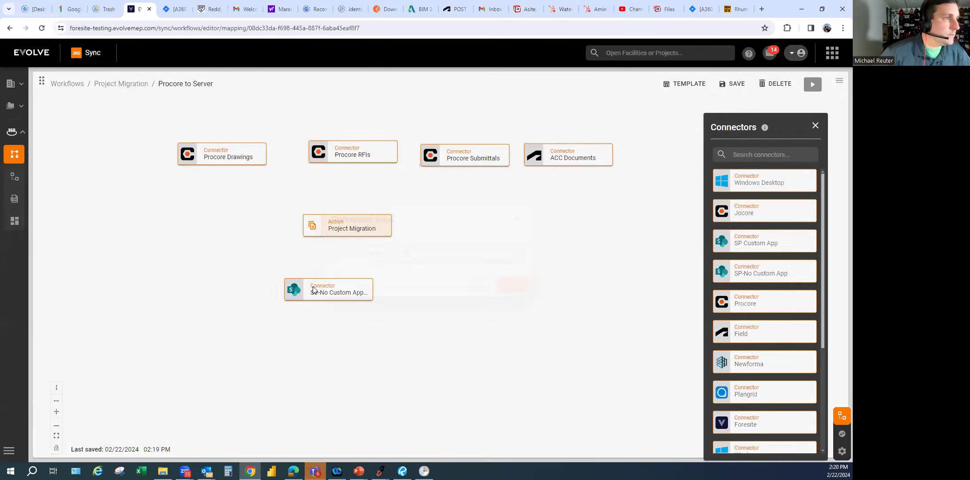
key(BackSpace)
key(BackSpace)
key(BackSpace)
key(BackSpace)
key(BackSpace)
key(BackSpace)
key(BackSpace)
key(BackSpace)
key(BackSpace)
key(BackSpace)
key(BackSpace)
key(BackSpace)
key(BackSpace)
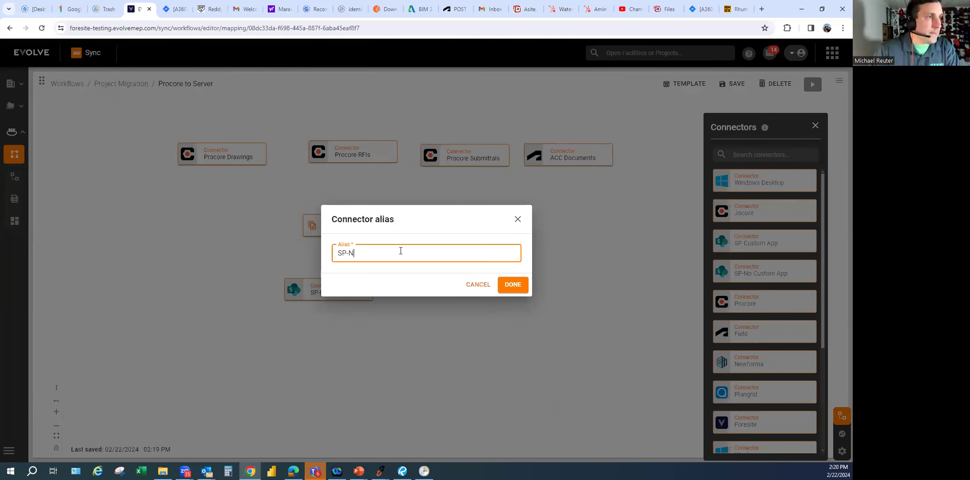
text(harePoint)
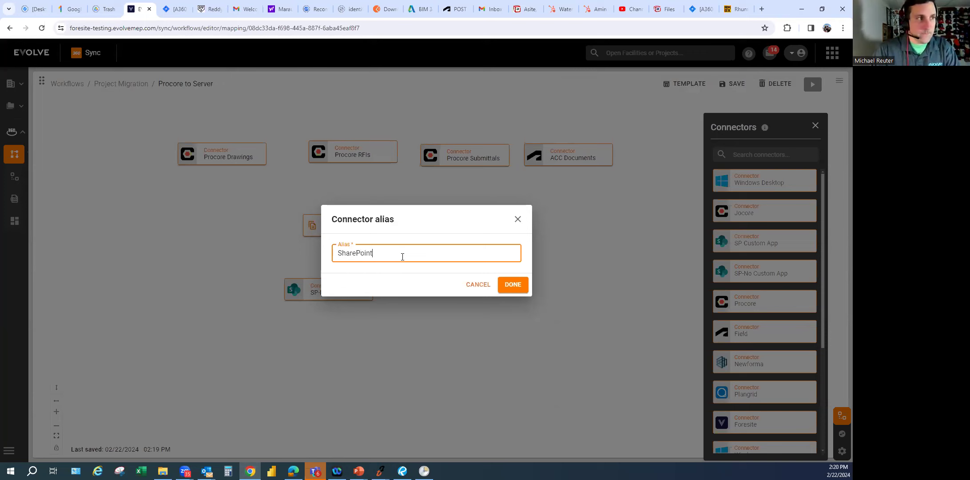
click(515, 286)
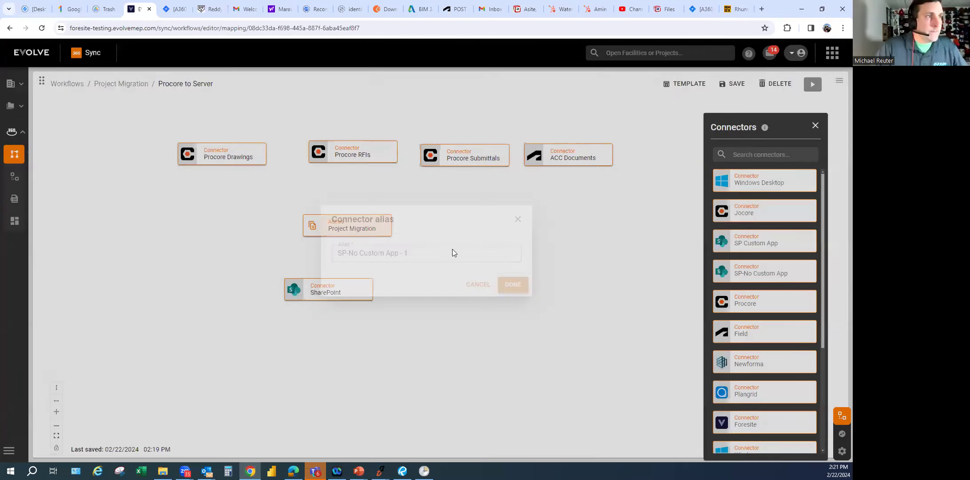
Edit the Project Migration action and set its source to Procore Drawings, company XL Construction, project 360 Sync Testing, document type Drawings
right_click(385, 236)
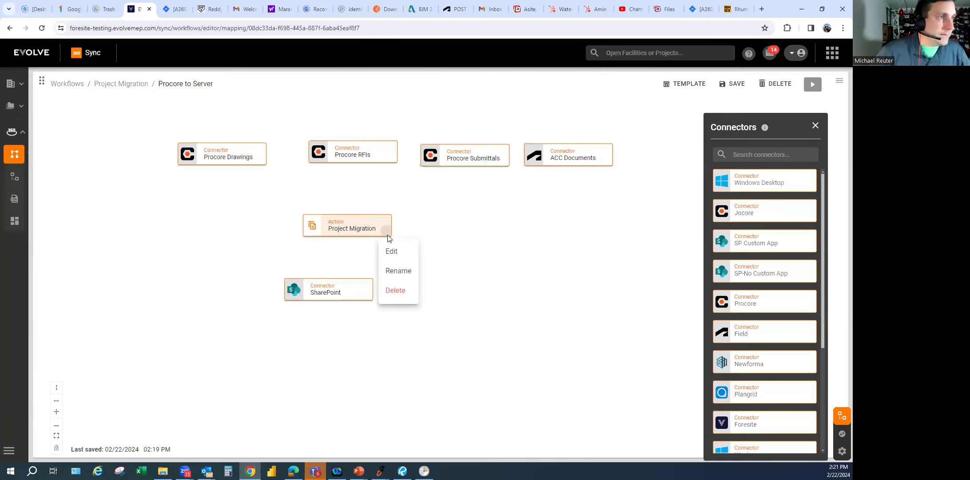
click(397, 252)
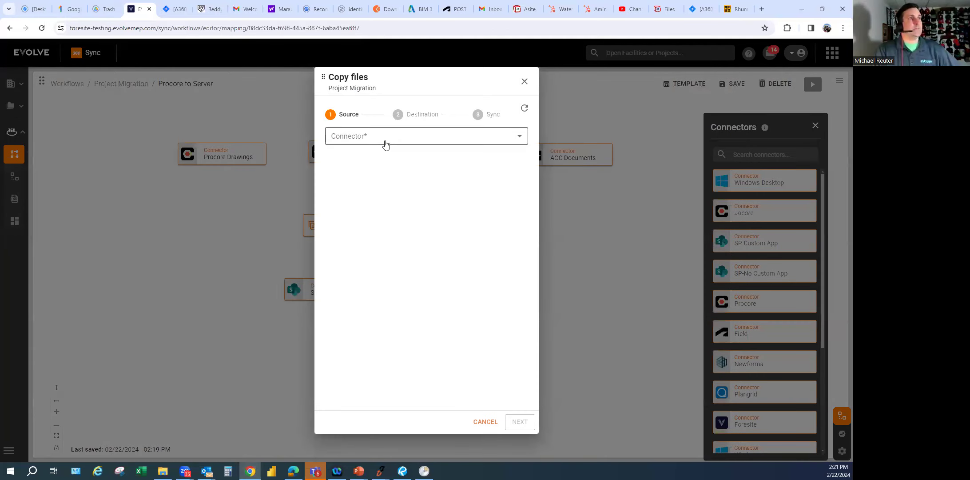
click(384, 138)
click(382, 159)
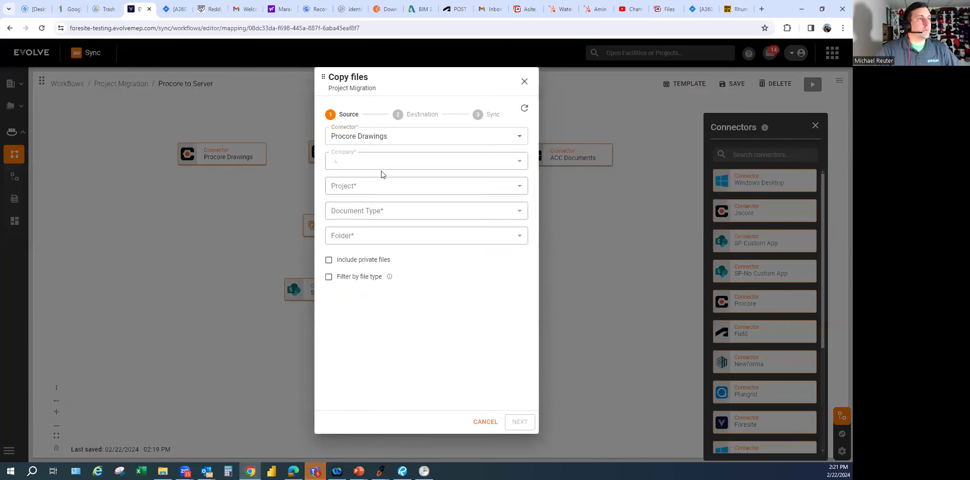
click(381, 162)
click(373, 235)
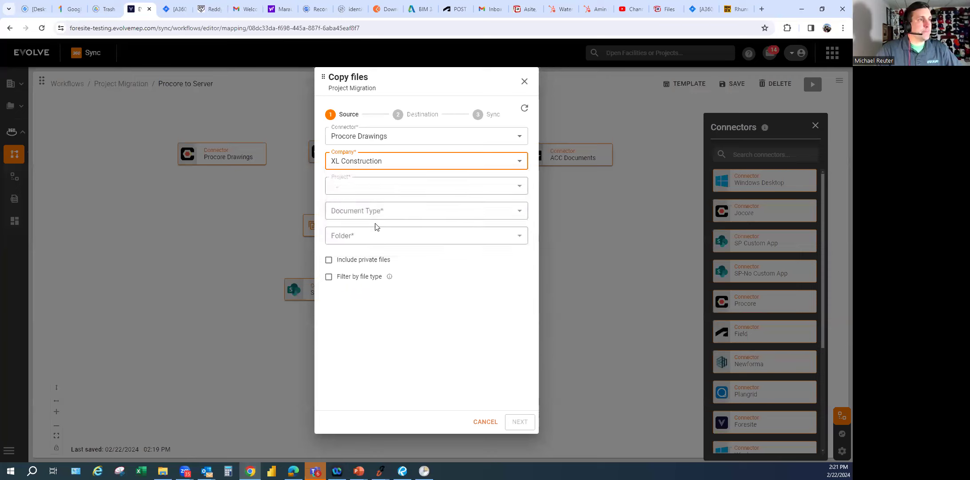
click(391, 190)
click(386, 209)
click(394, 211)
click(369, 252)
Select the Electrical, Plumbing and Mechanical folders as the source folders
click(402, 238)
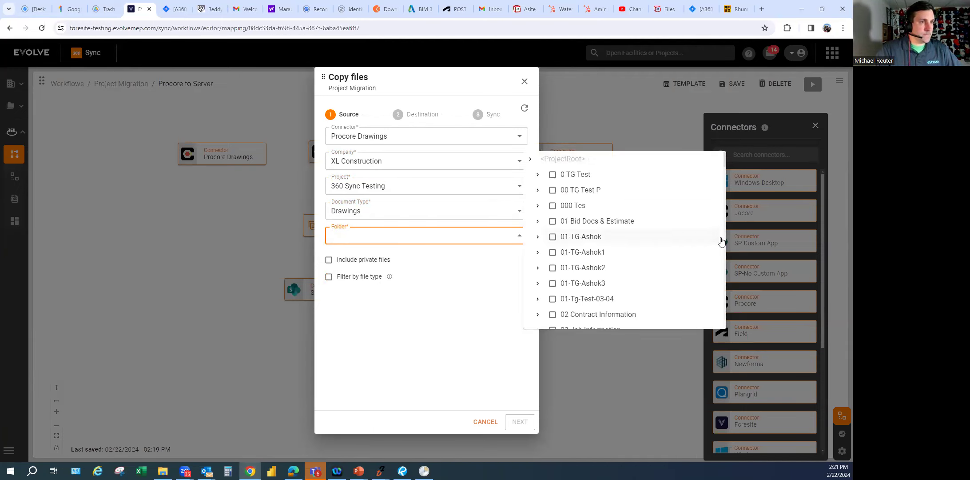
drag(723, 159, 723, 214)
click(626, 238)
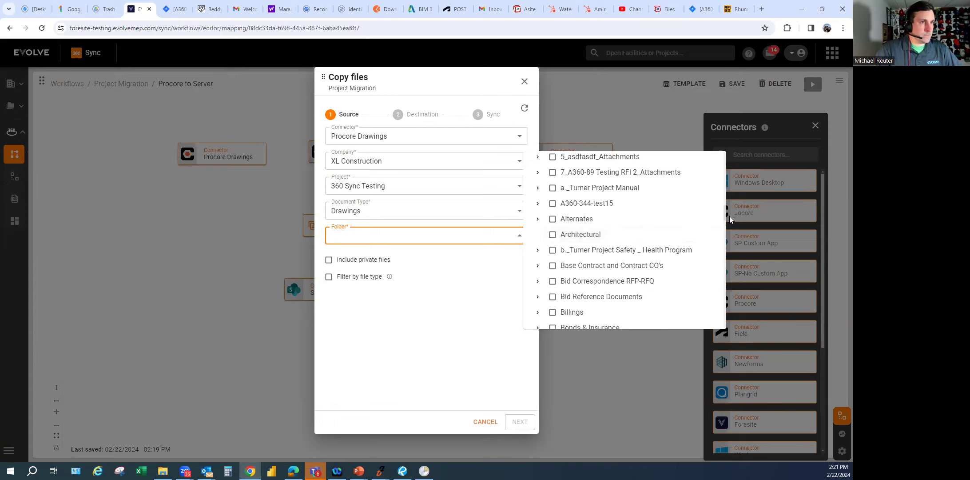
drag(723, 215, 723, 249)
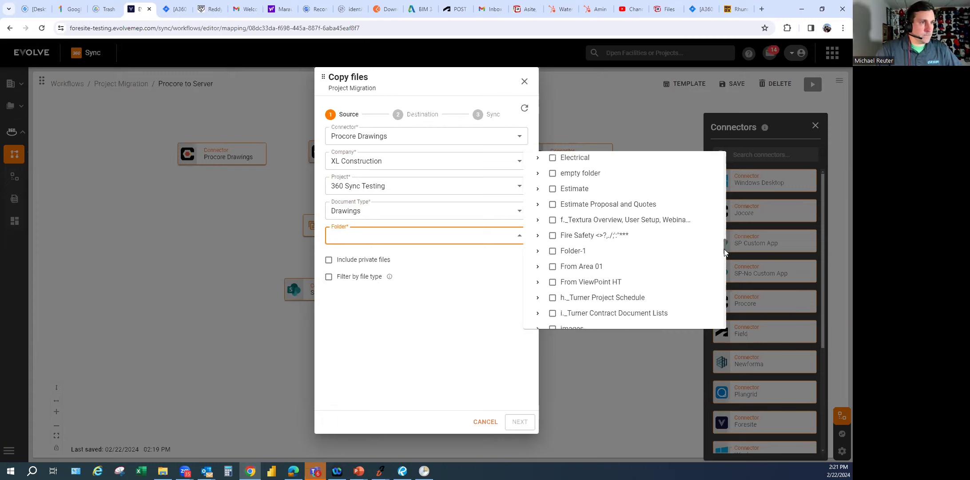
click(599, 163)
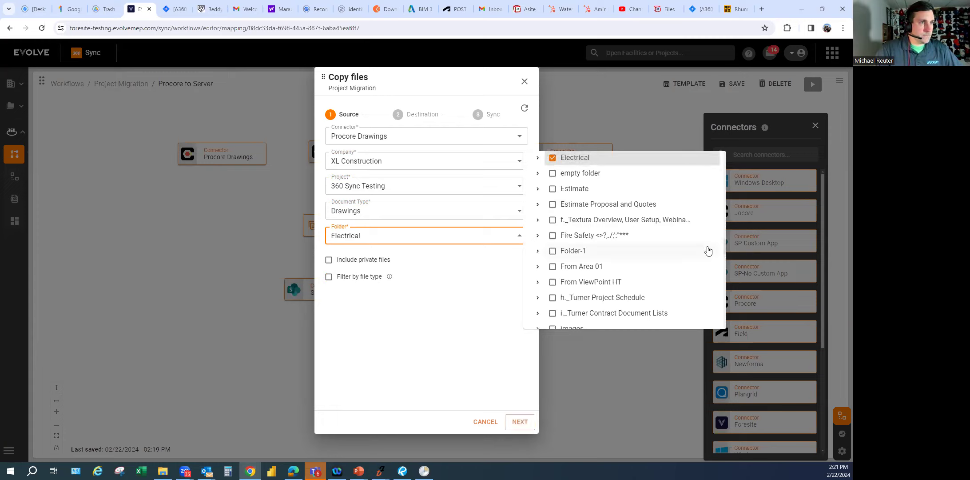
drag(724, 248, 722, 271)
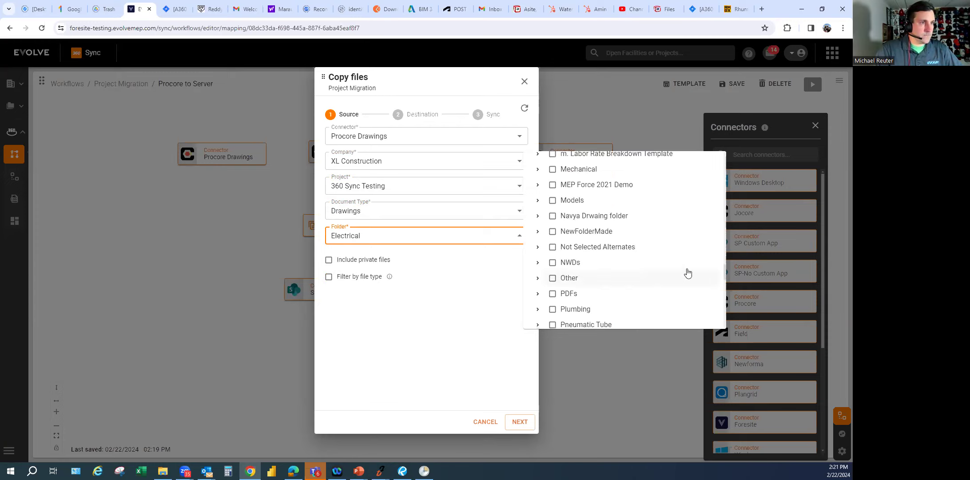
click(589, 313)
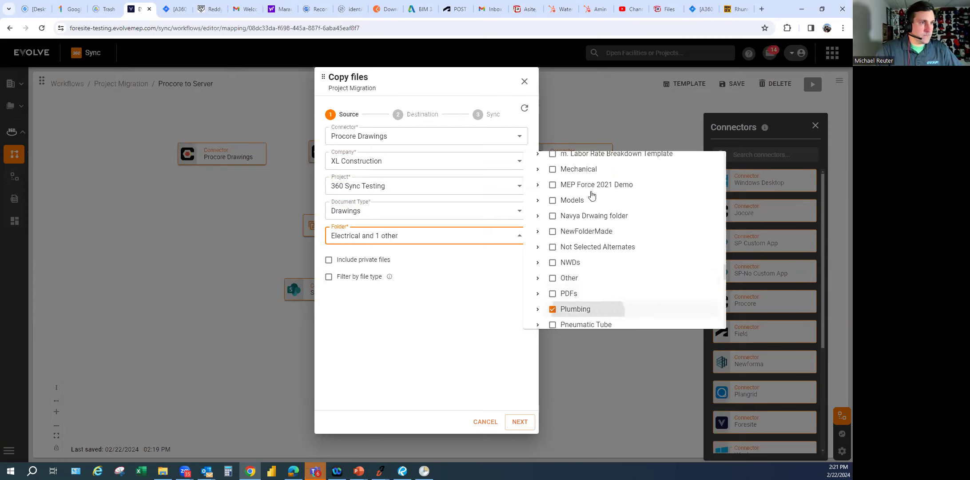
click(584, 168)
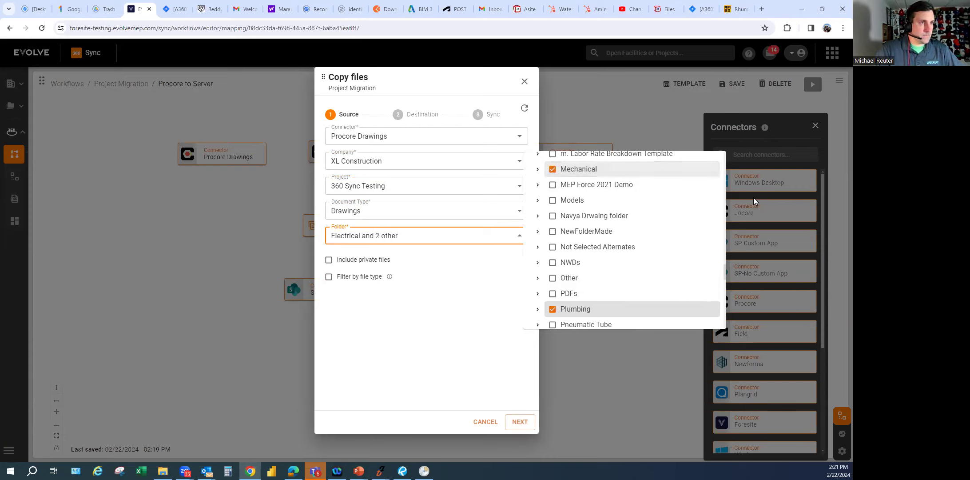
drag(724, 275, 724, 304)
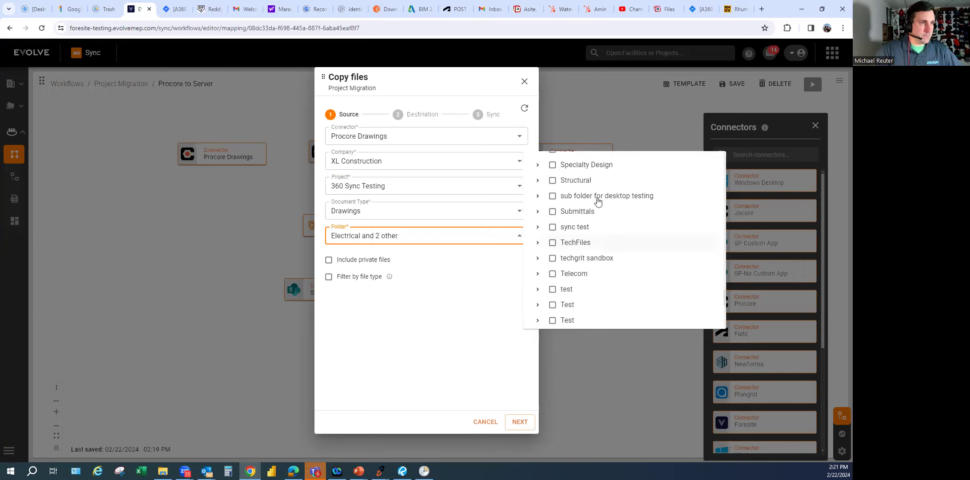
click(487, 314)
Set Destination 1 to the SharePoint connector and choose the ArcherWestern site
click(520, 421)
click(451, 187)
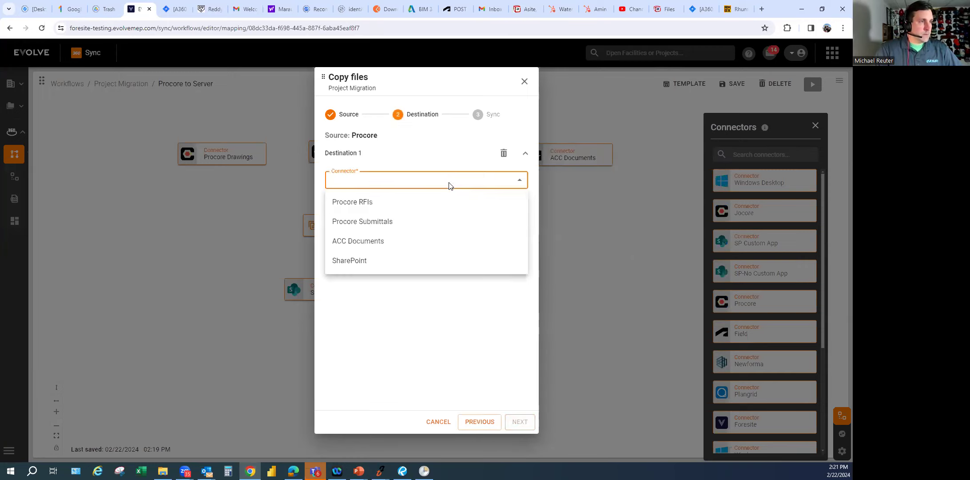
click(410, 259)
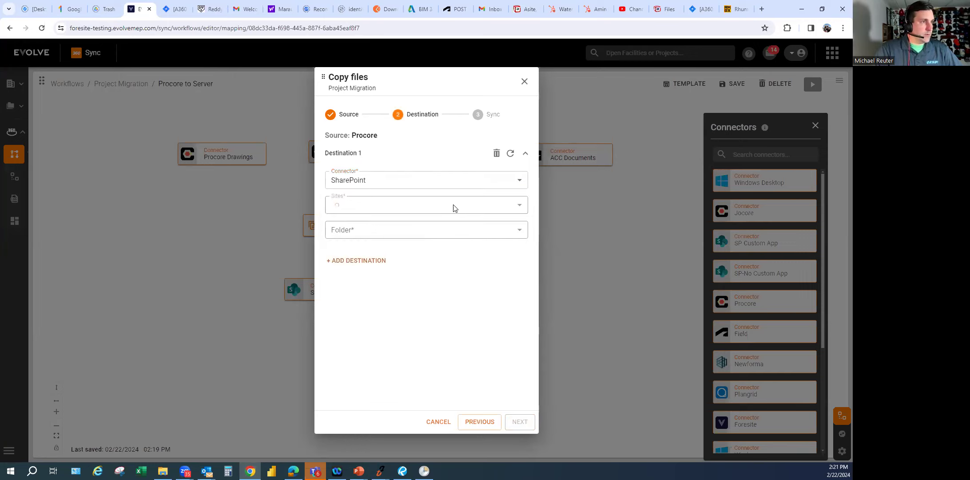
click(480, 211)
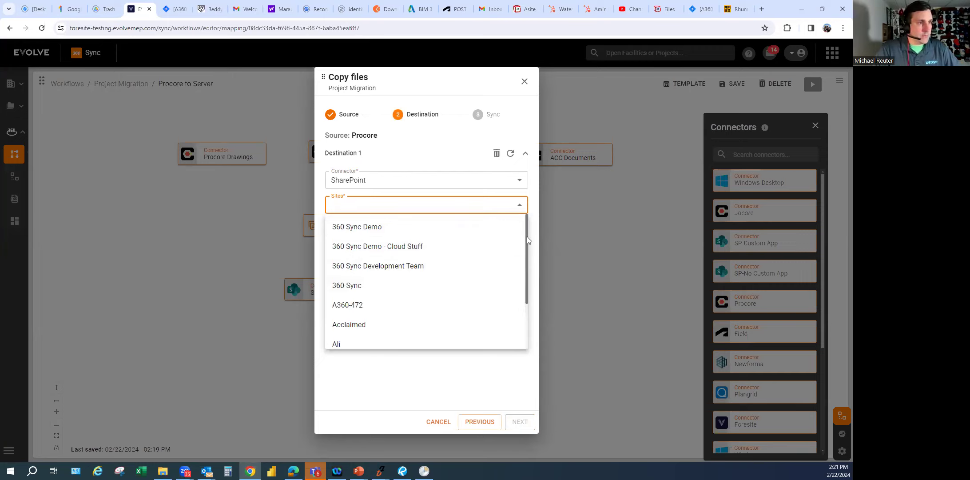
drag(527, 240, 527, 318)
click(360, 341)
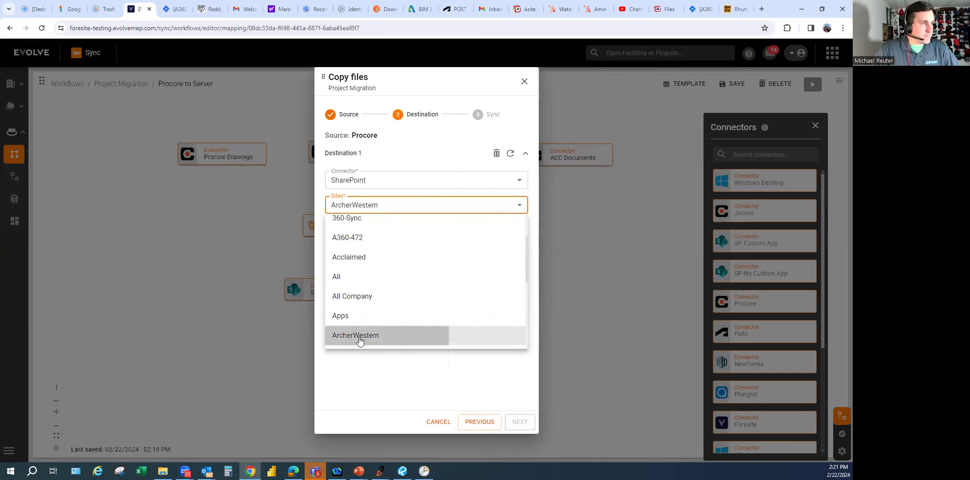
Create a Migration Demo folder under Shared Documents and choose it as the destination folder
click(513, 233)
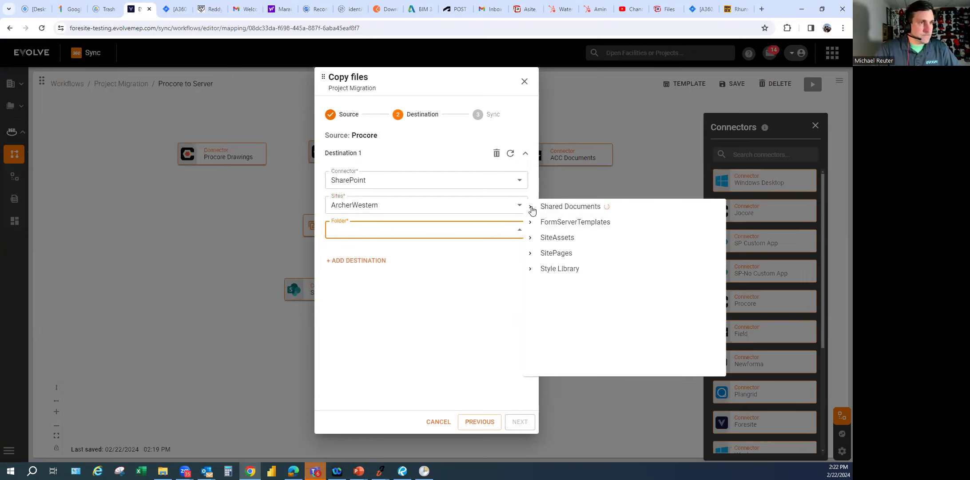
click(709, 207)
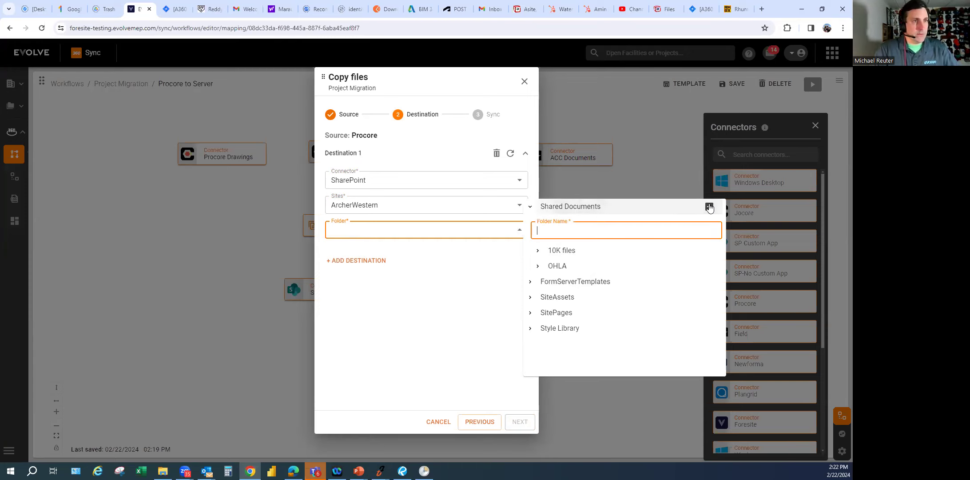
text(Mig)
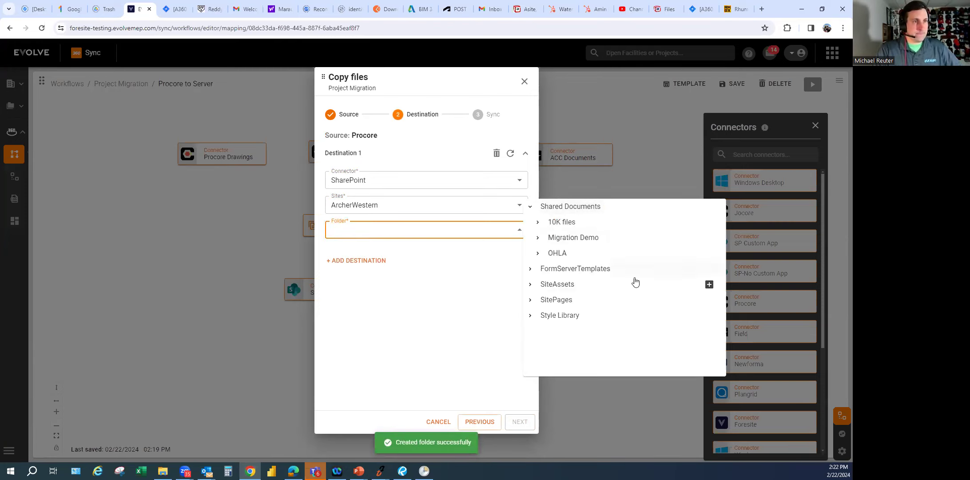
click(590, 241)
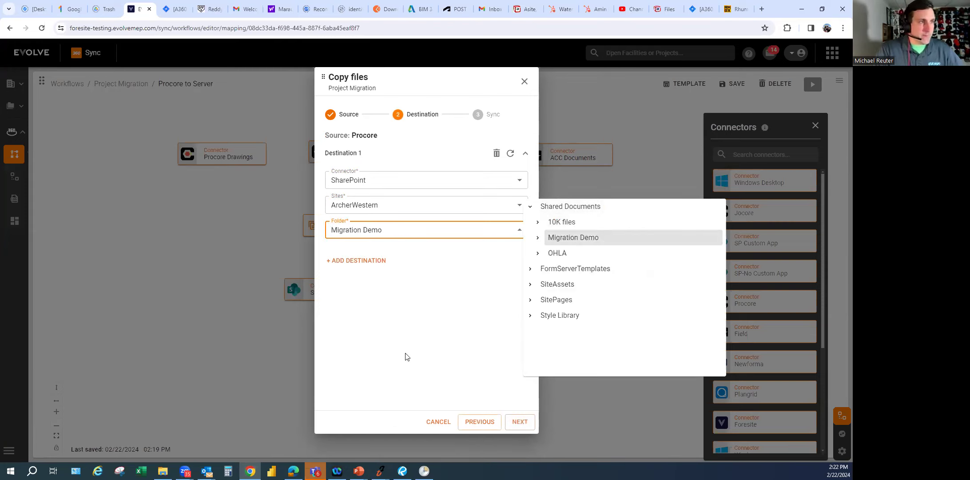
click(518, 422)
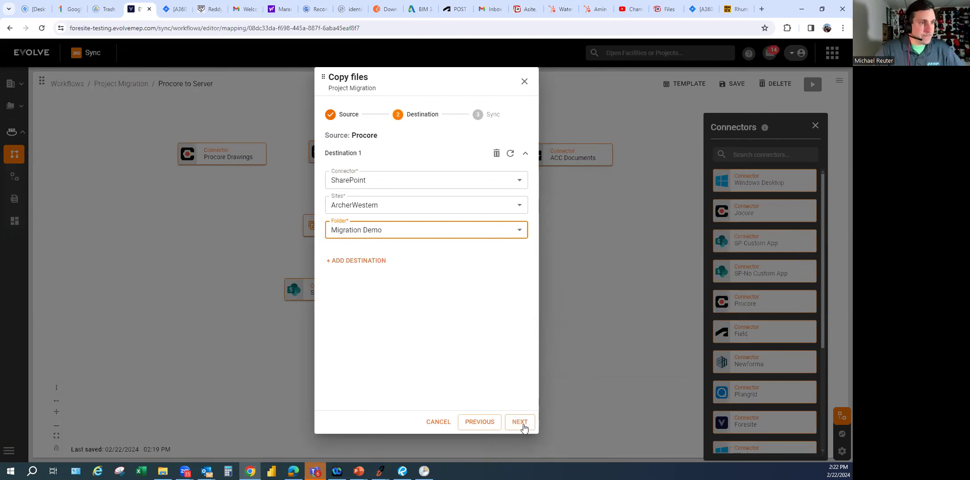
Enable the sync, review the schedule and real-time options, choose Sync now, and save and start the sync
click(518, 422)
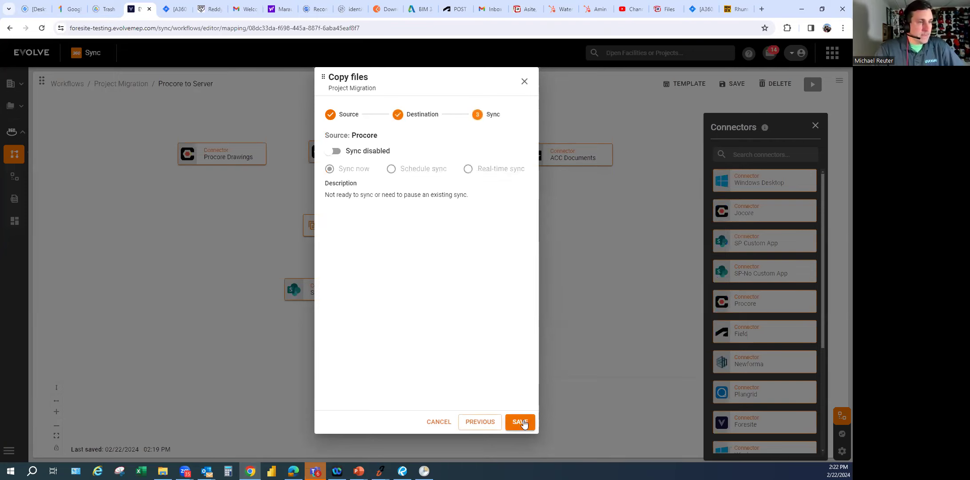
click(365, 156)
click(424, 172)
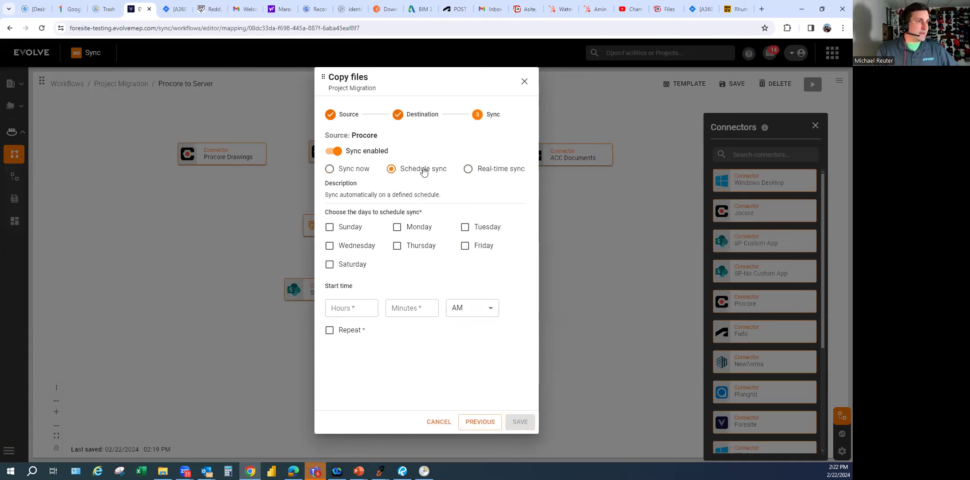
click(491, 173)
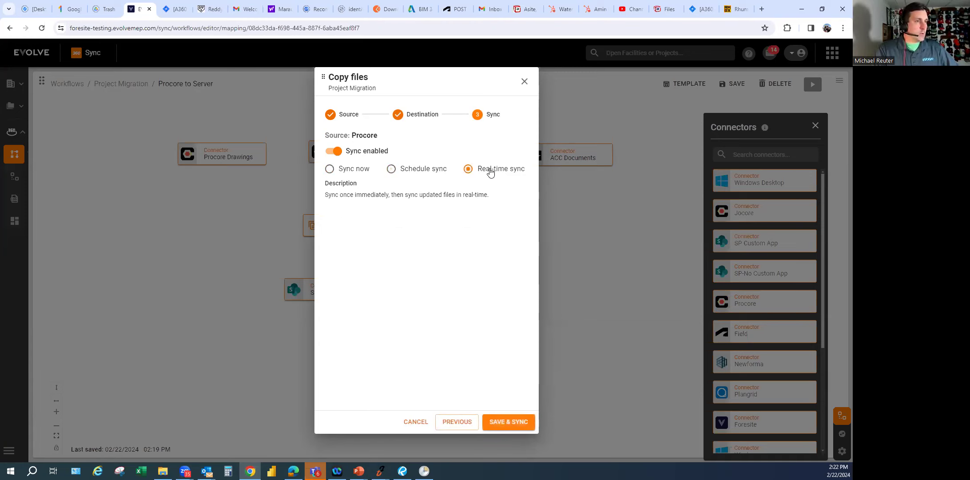
click(351, 170)
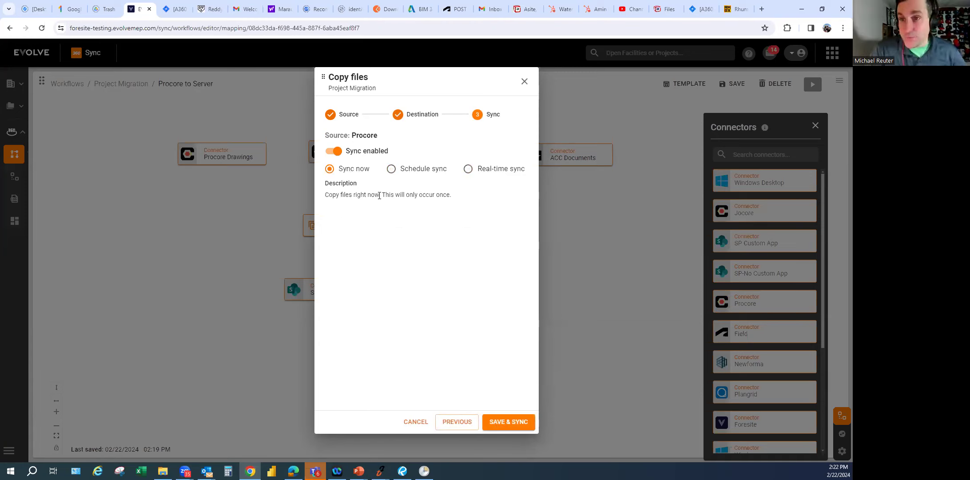
click(516, 419)
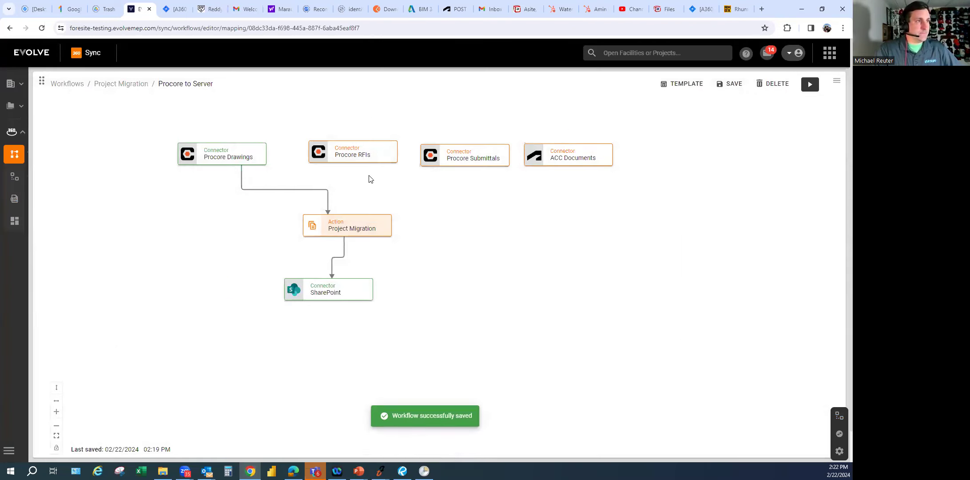
Move the Project Migration action directly beneath the Procore Drawings connector
right_click(391, 159)
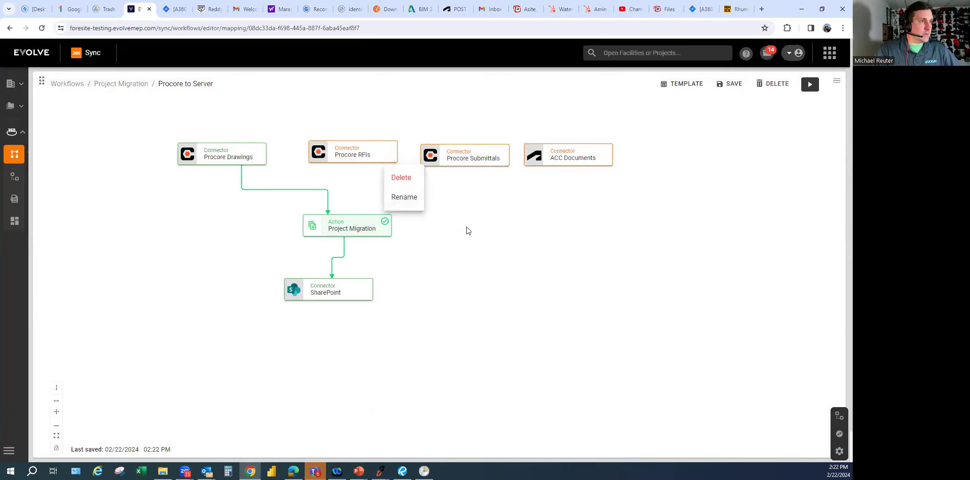
click(395, 223)
drag(362, 219, 232, 205)
Add a Copy Files action below the Procore RFIs connector with the alias RFI Migration
click(839, 435)
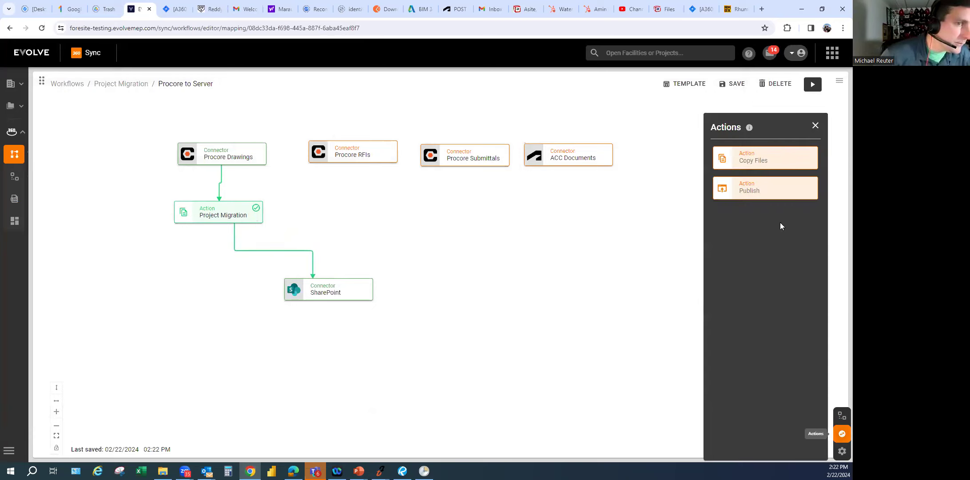
drag(709, 158, 311, 195)
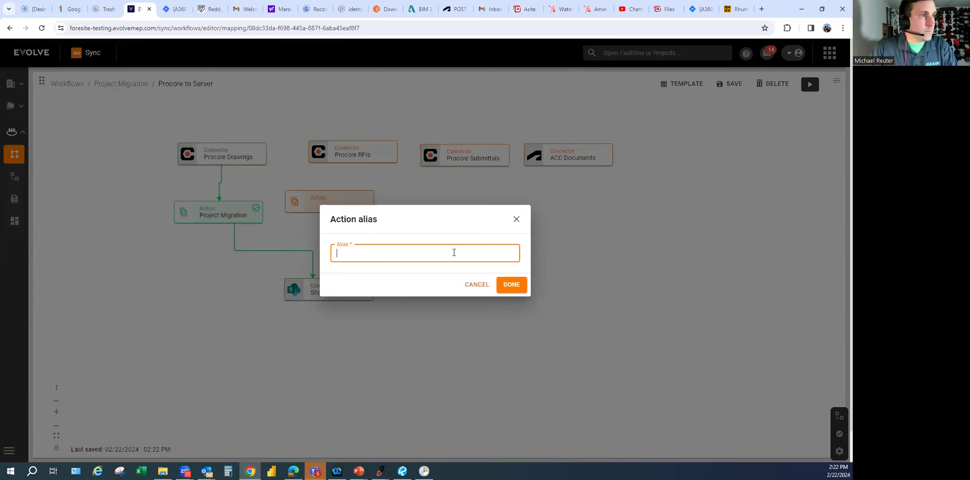
text(RFI Migration)
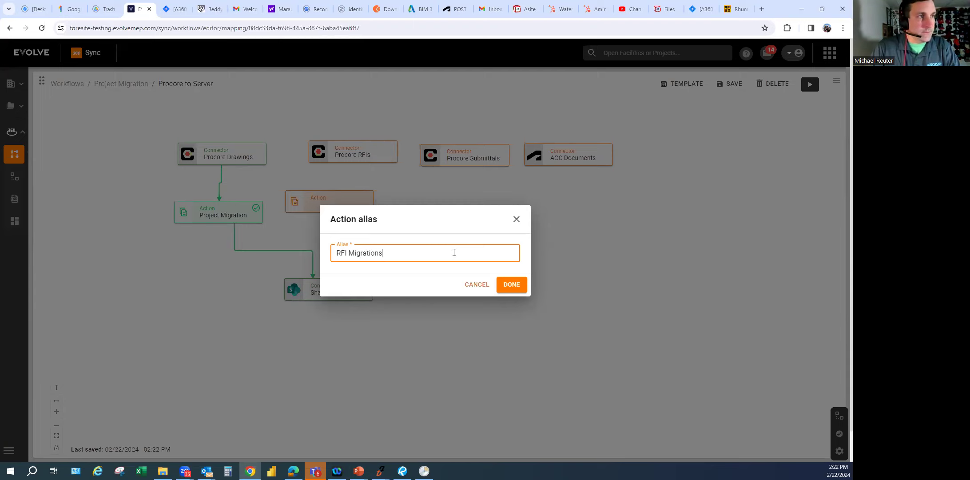
click(515, 284)
Set the RFI Migration source to Procore RFIs, company XL Construction, project 360 Sync Testing, document type RFIs
click(455, 136)
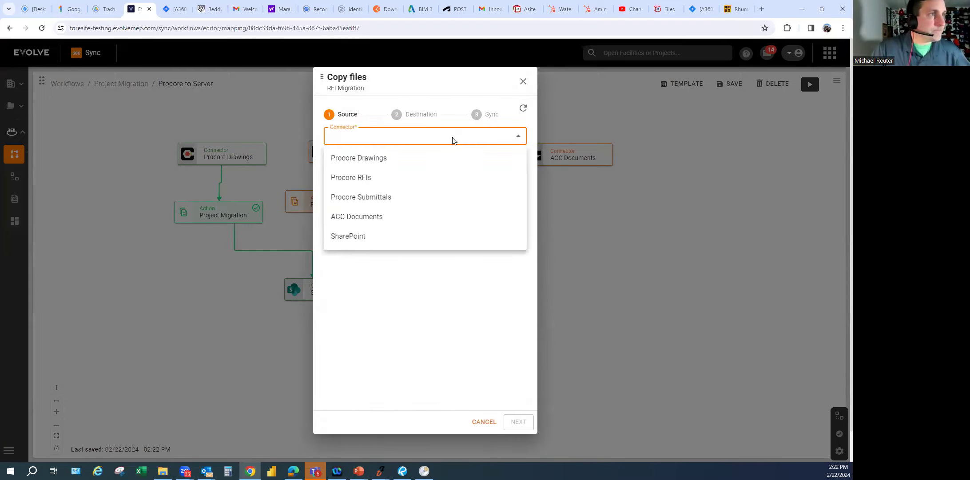
click(418, 178)
click(439, 162)
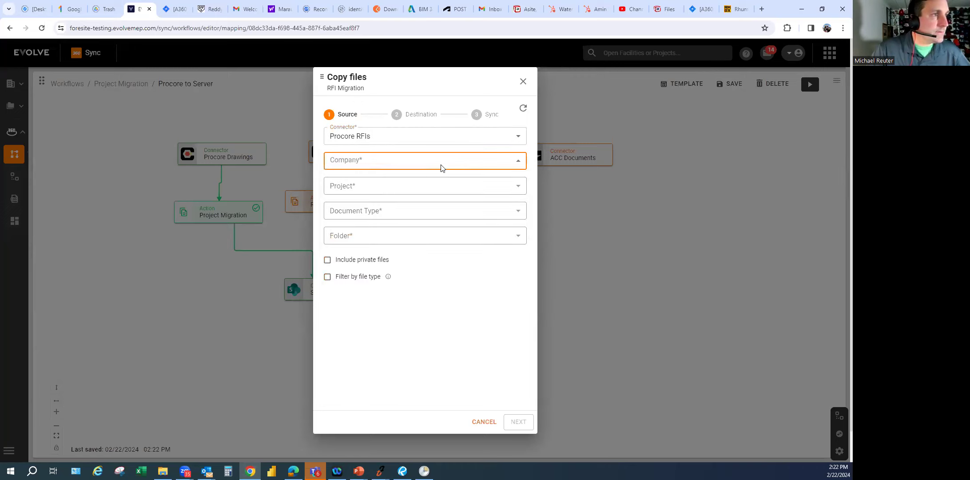
click(413, 236)
click(432, 194)
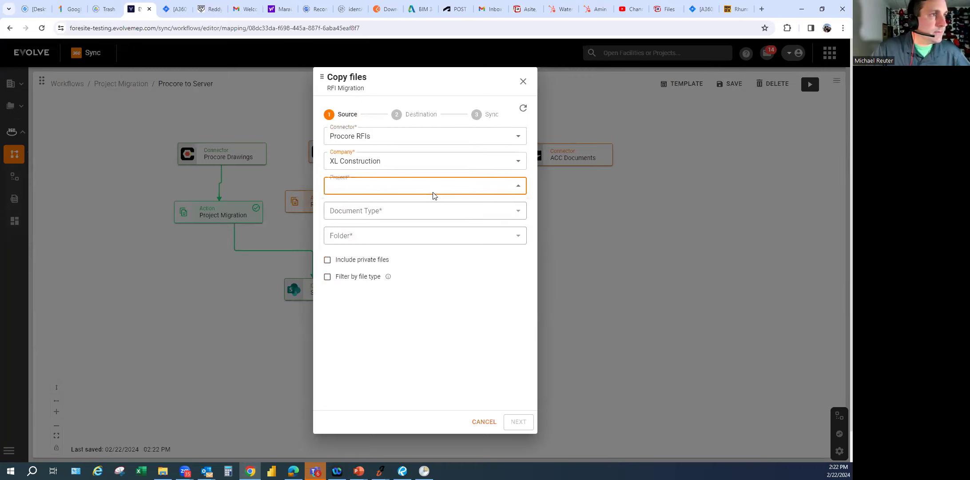
click(421, 214)
click(424, 212)
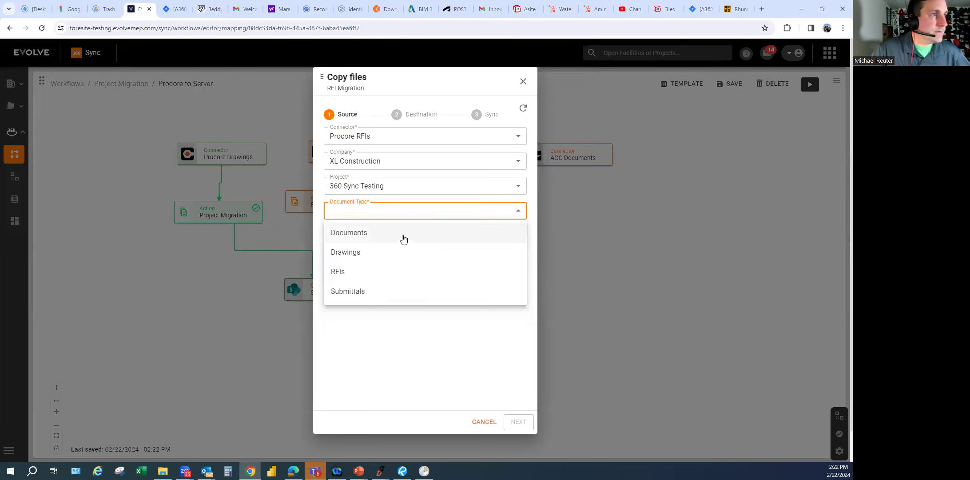
click(375, 273)
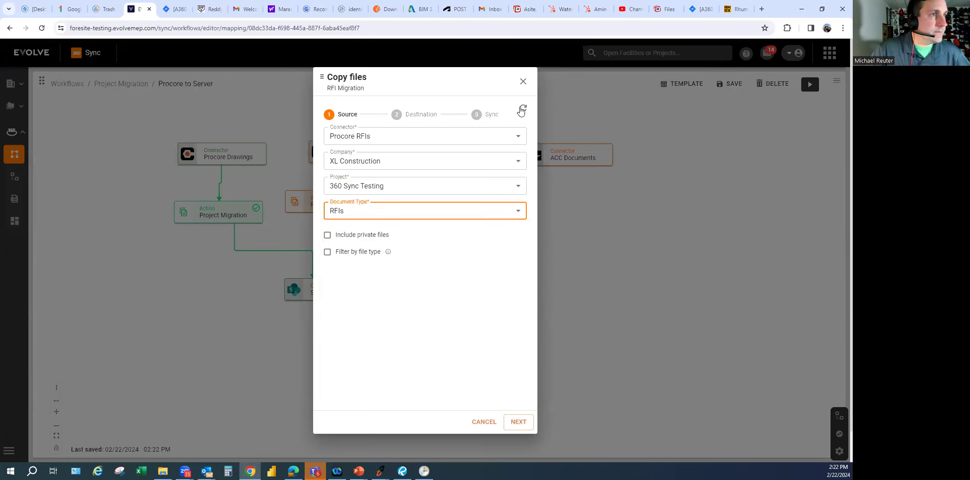
Set the RFI Migration destination connector to SharePoint and its site to ArcherWestern
click(518, 422)
click(425, 181)
click(385, 262)
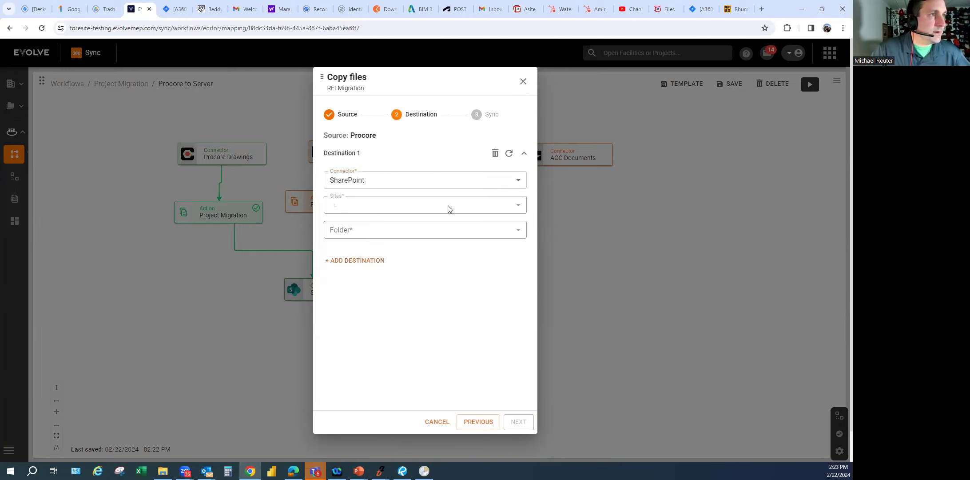
click(471, 210)
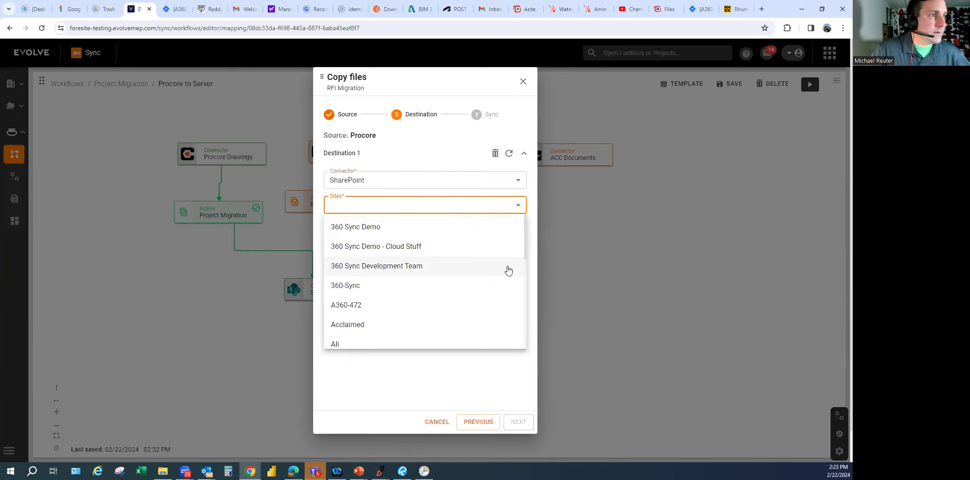
drag(525, 253, 526, 283)
click(450, 305)
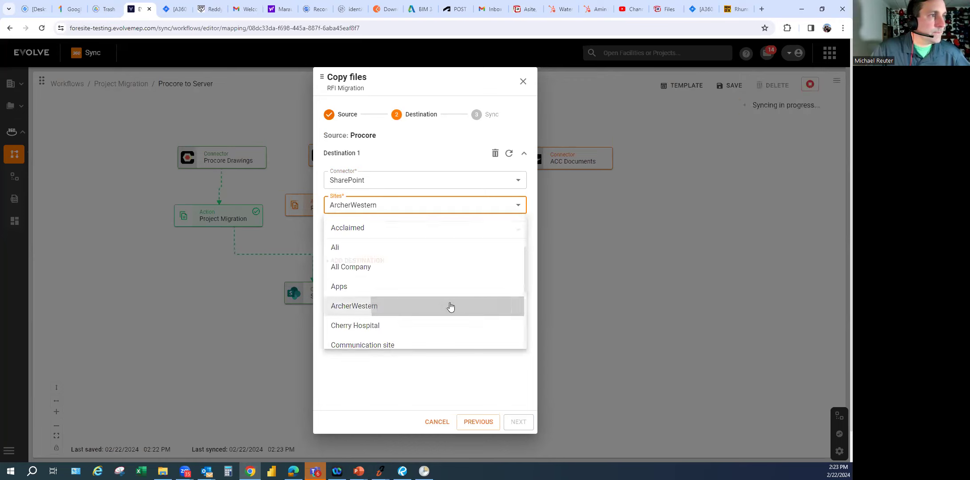
Create a folder named RFIs inside Shared Documents > Migration Demo and choose it as the destination folder
click(518, 233)
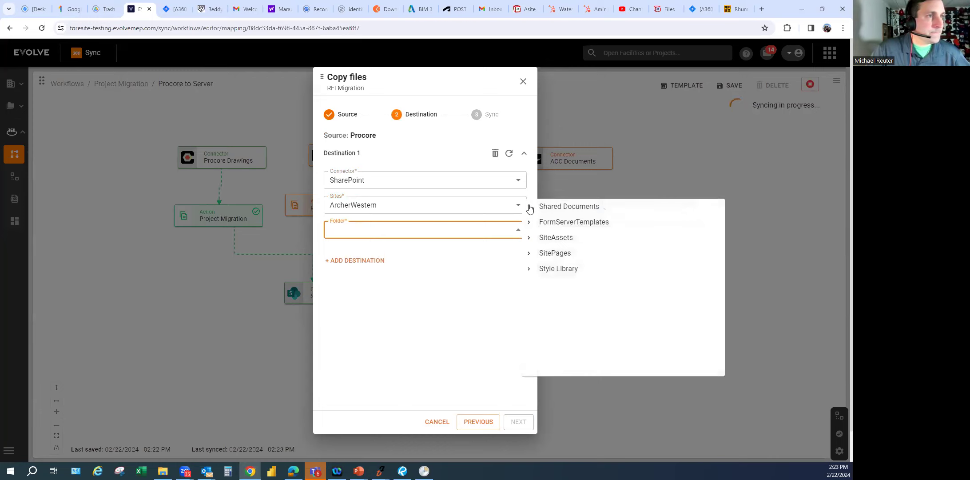
click(567, 209)
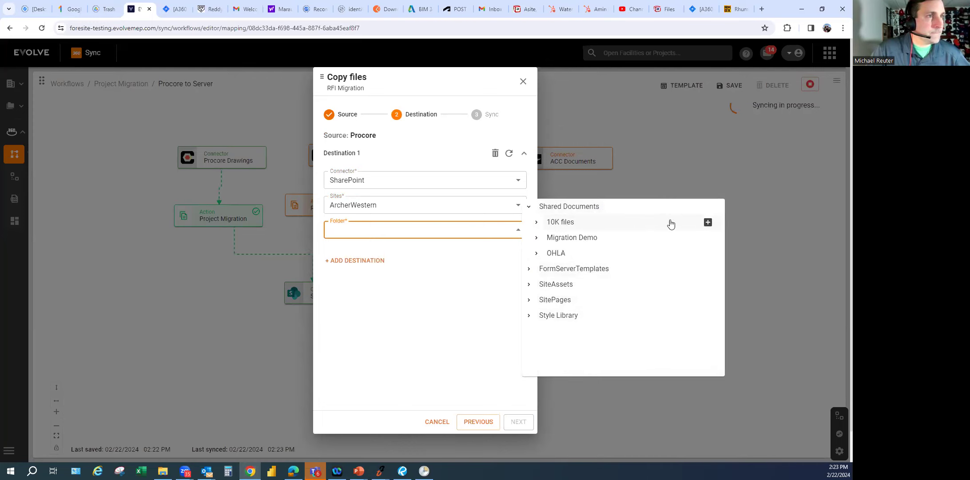
click(708, 238)
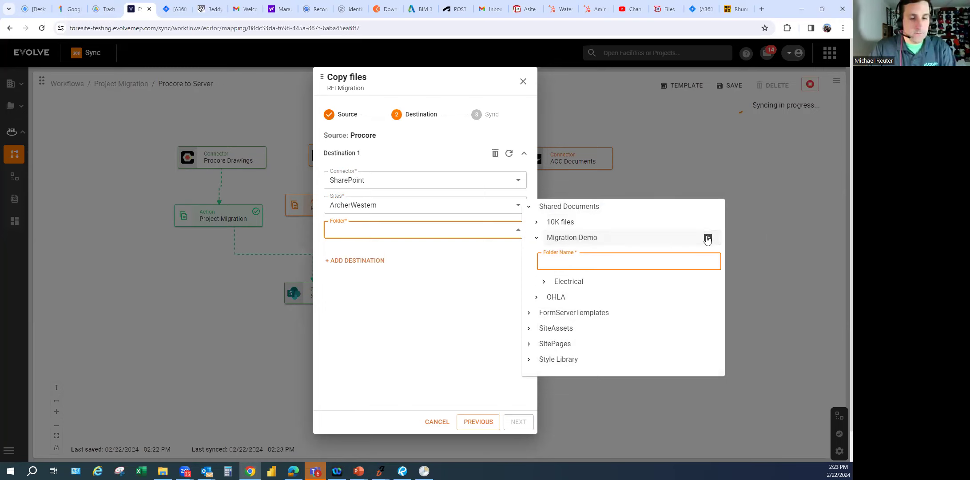
text(RFIs)
key(Return)
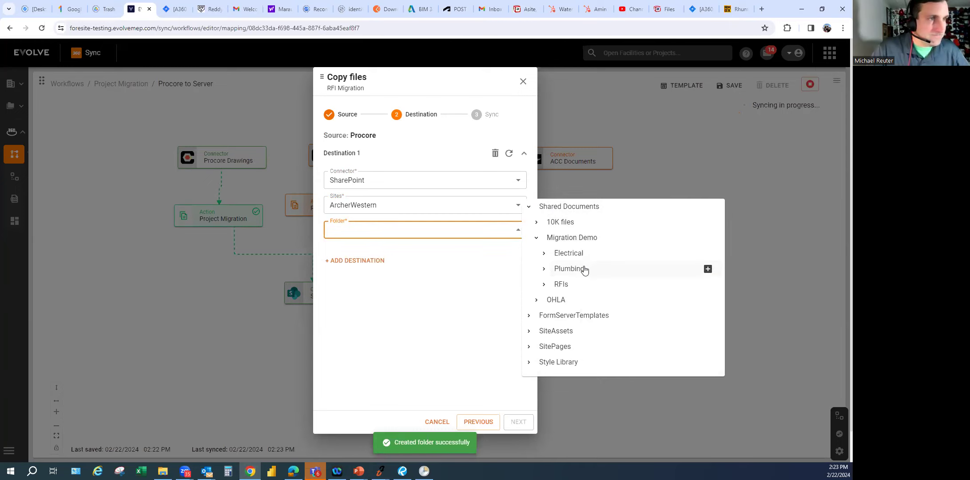
click(565, 284)
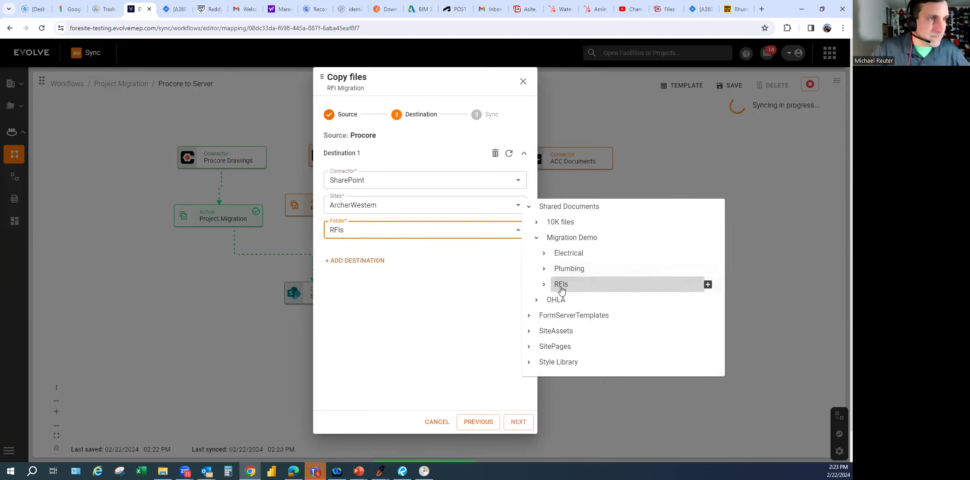
Enable the immediate sync for RFI Migration, then save and start it
click(512, 419)
click(517, 422)
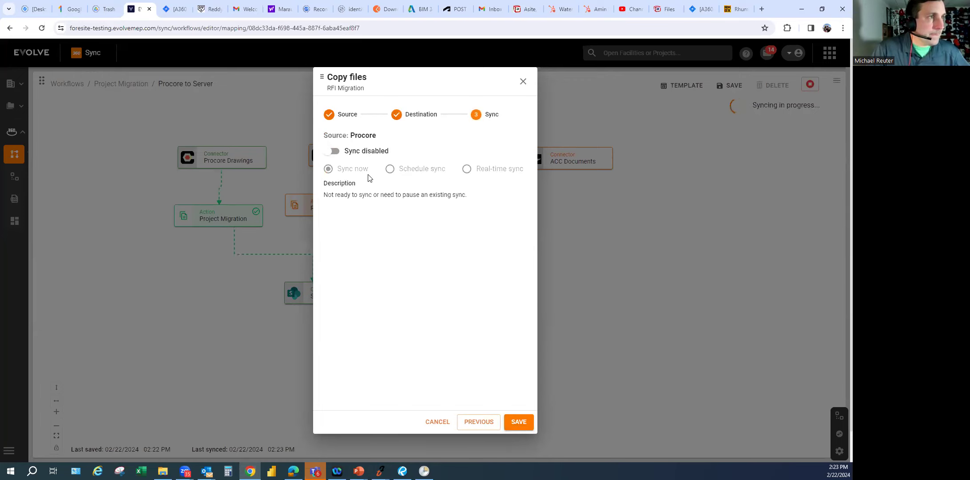
click(359, 155)
click(369, 162)
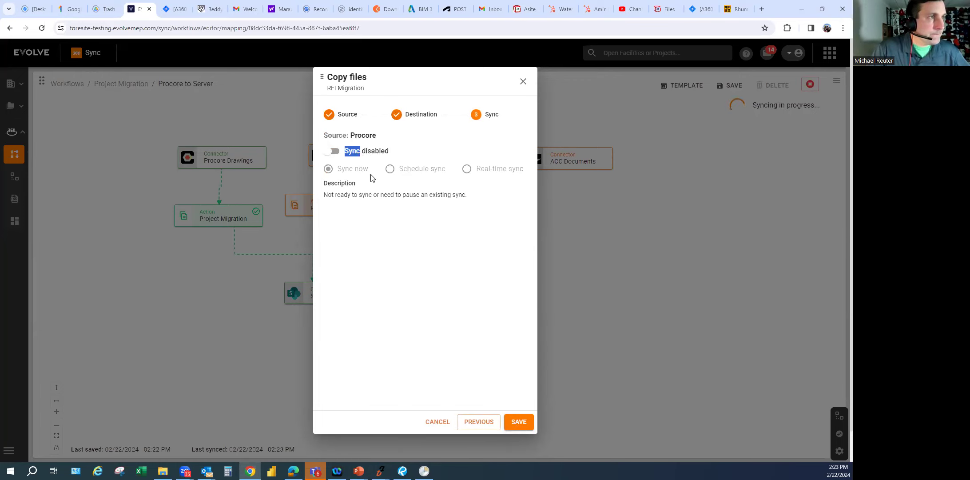
click(350, 156)
click(507, 420)
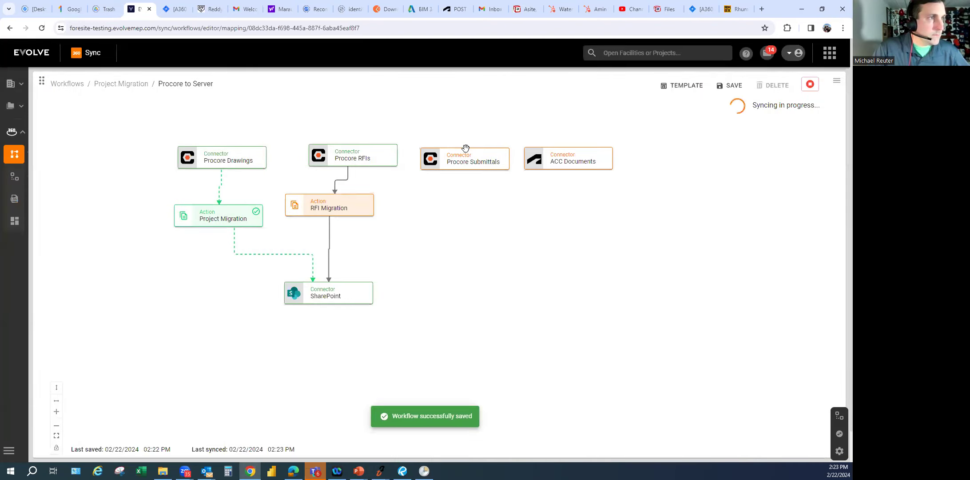
Add a Copy Files action below the Procore Submittals connector with the alias Copy Submittals
click(504, 161)
click(519, 246)
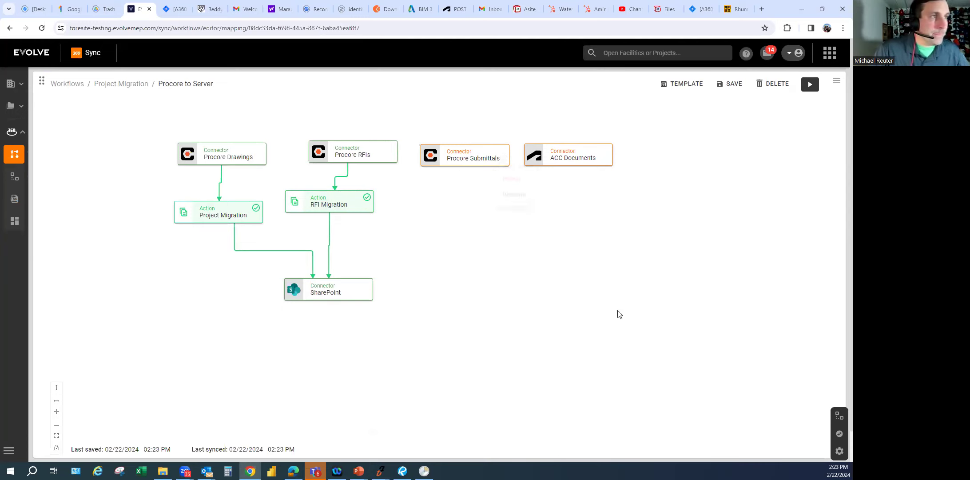
click(841, 437)
drag(760, 162, 445, 210)
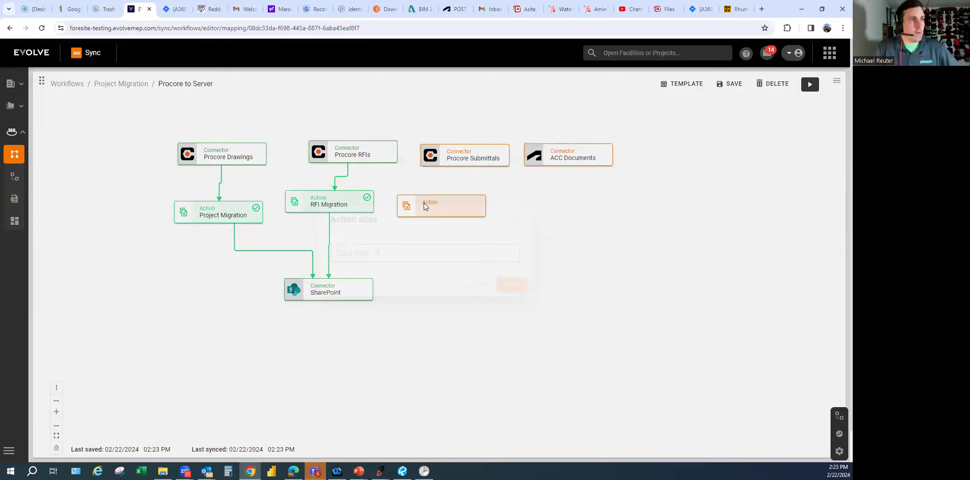
key(BackSpace)
key(BackSpace)
key(BackSpace)
key(BackSpace)
key(BackSpace)
key(BackSpace)
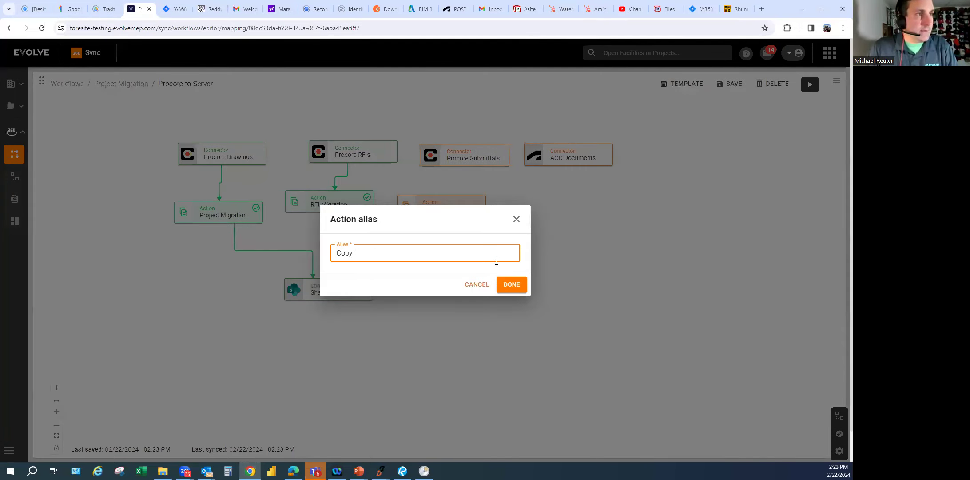
text(Submi)
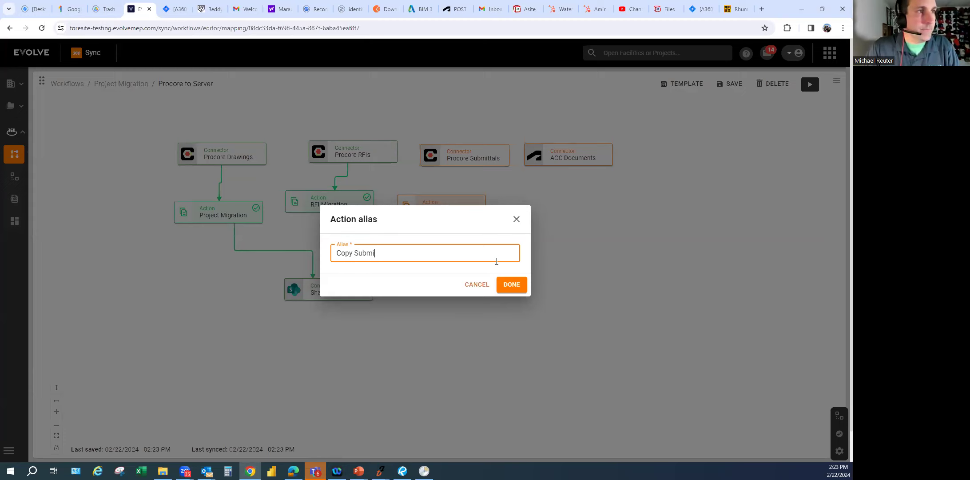
click(513, 284)
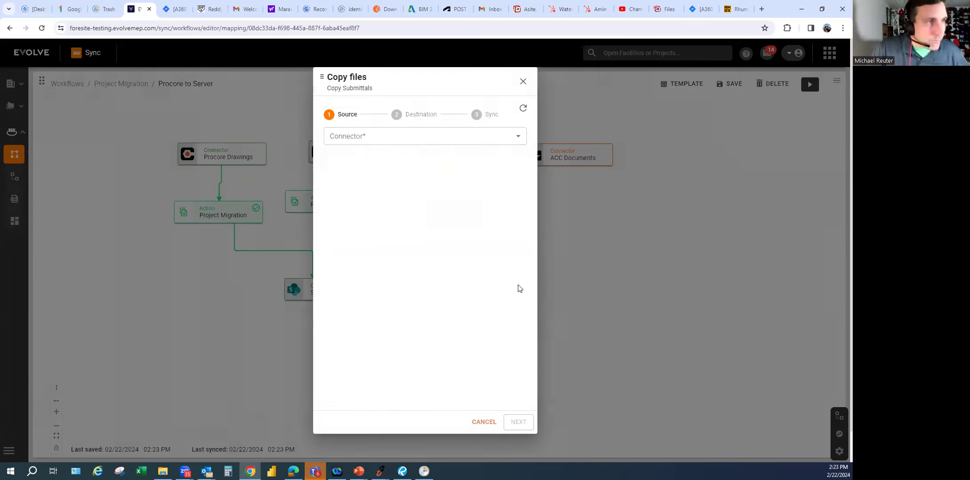
Set the Copy Submittals source to Procore Submittals, company XL Construction, project 360 Sync Testing, document type Submittals
click(430, 138)
click(402, 197)
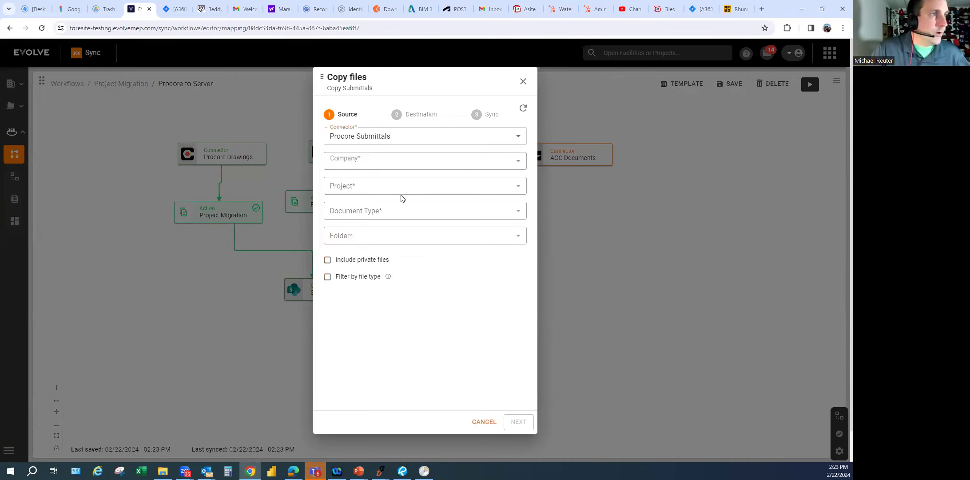
click(464, 169)
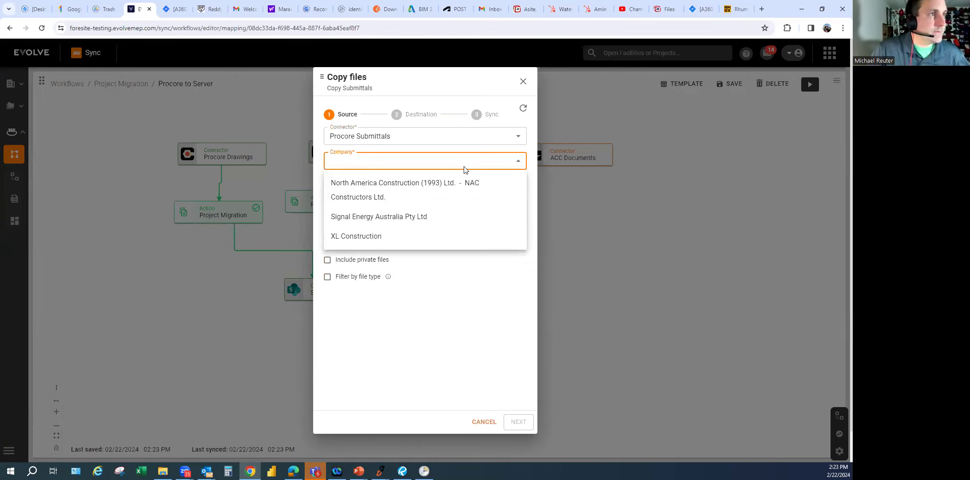
click(416, 237)
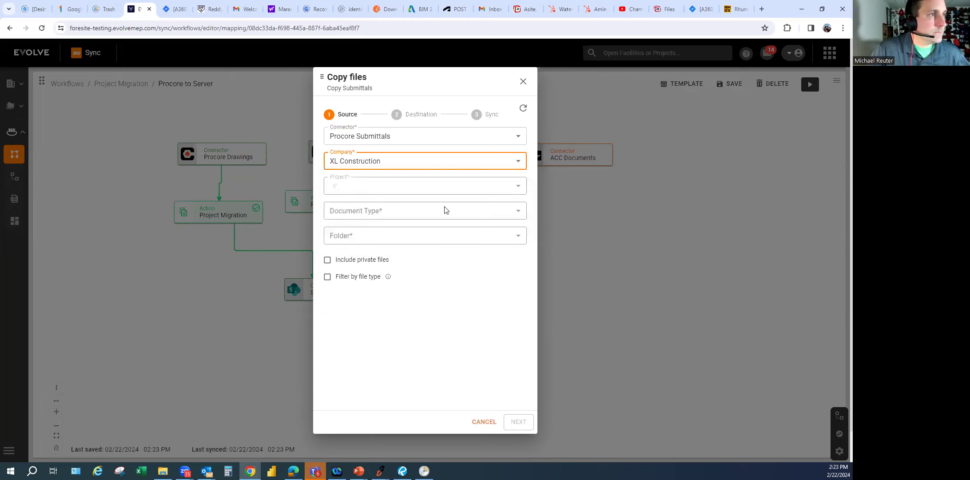
click(479, 192)
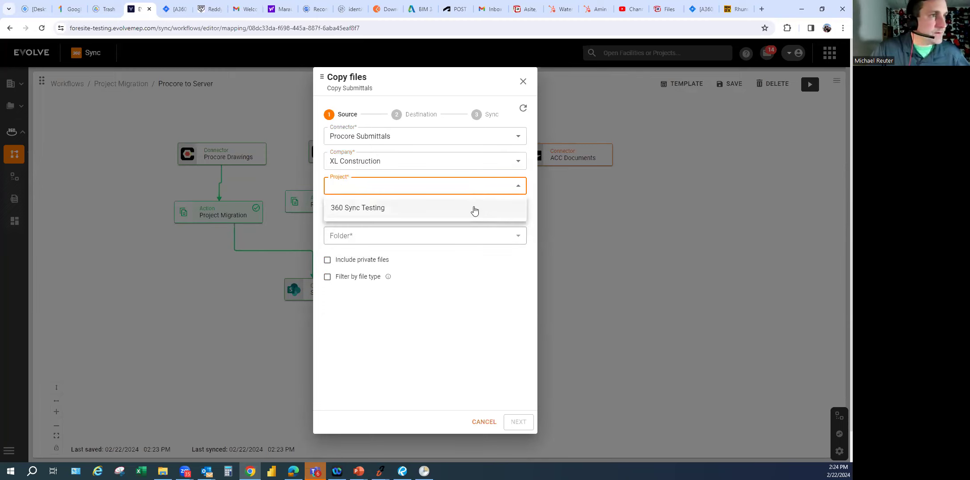
click(474, 210)
click(493, 214)
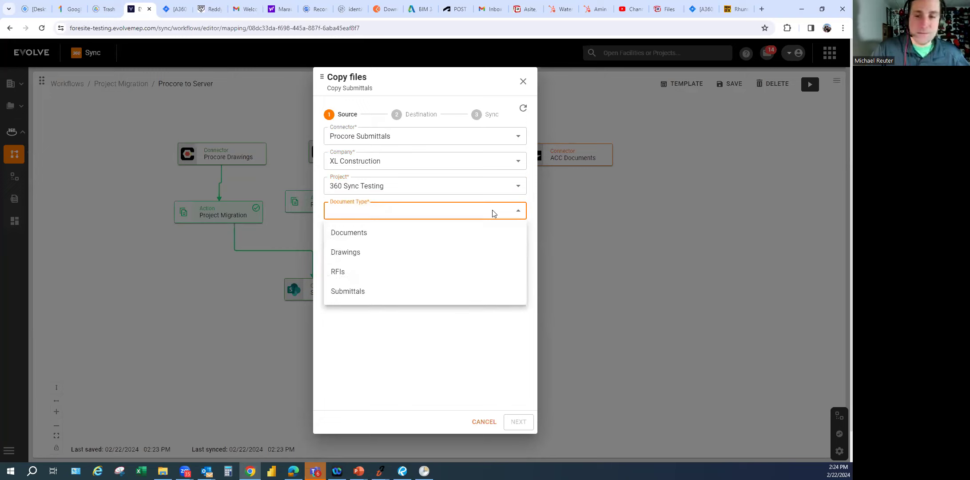
click(437, 291)
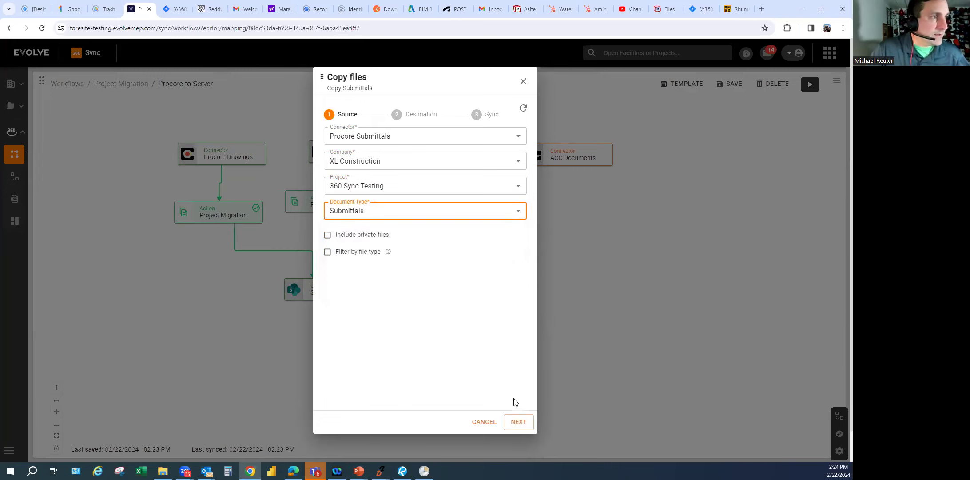
Set the Copy Submittals destination connector to SharePoint and its site to ArcherWestern
click(518, 422)
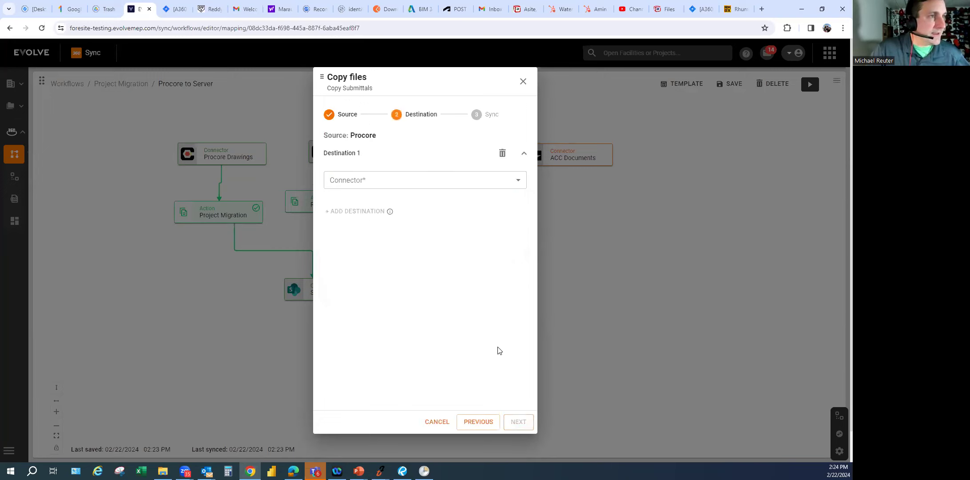
click(494, 180)
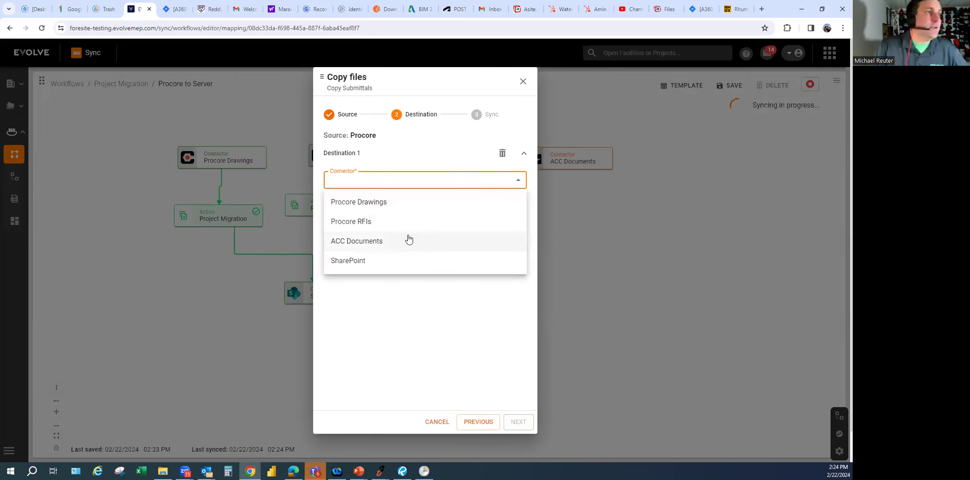
click(397, 261)
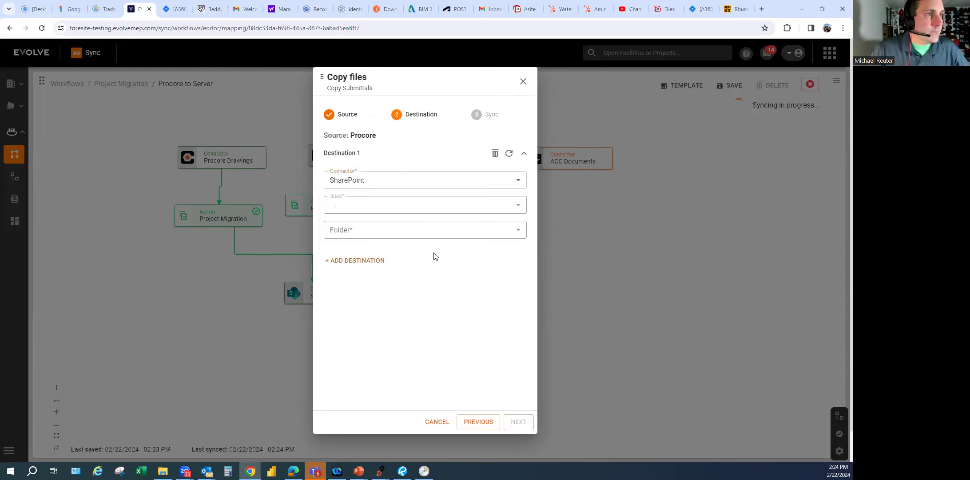
click(517, 208)
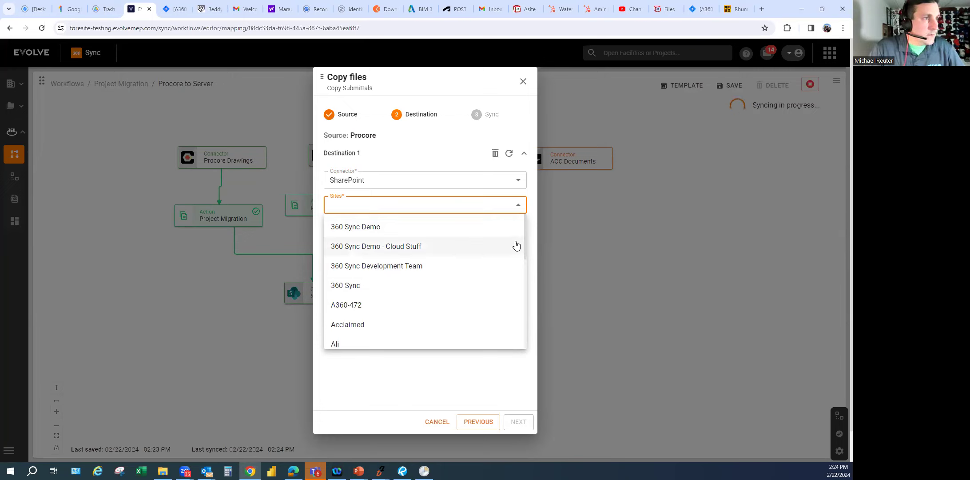
key(Escape)
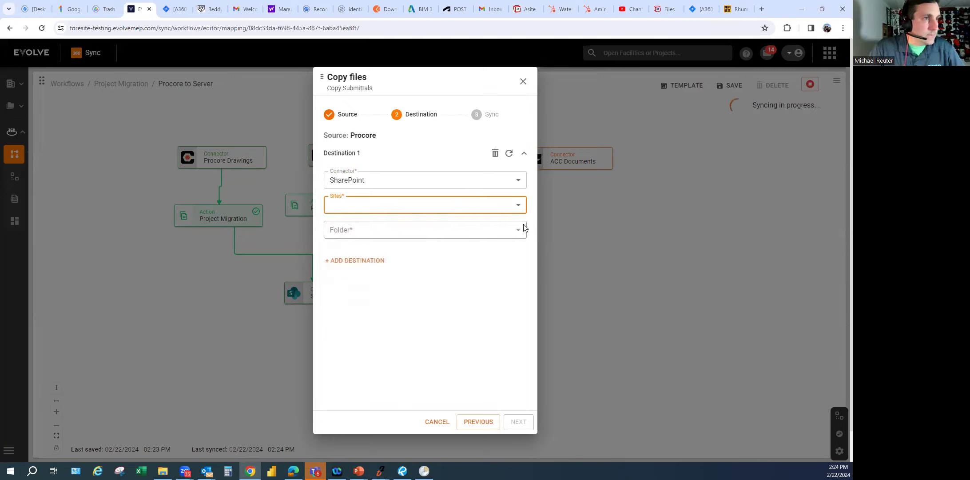
click(515, 207)
scroll(526, 235, down, 1)
scroll(524, 250, down, 2)
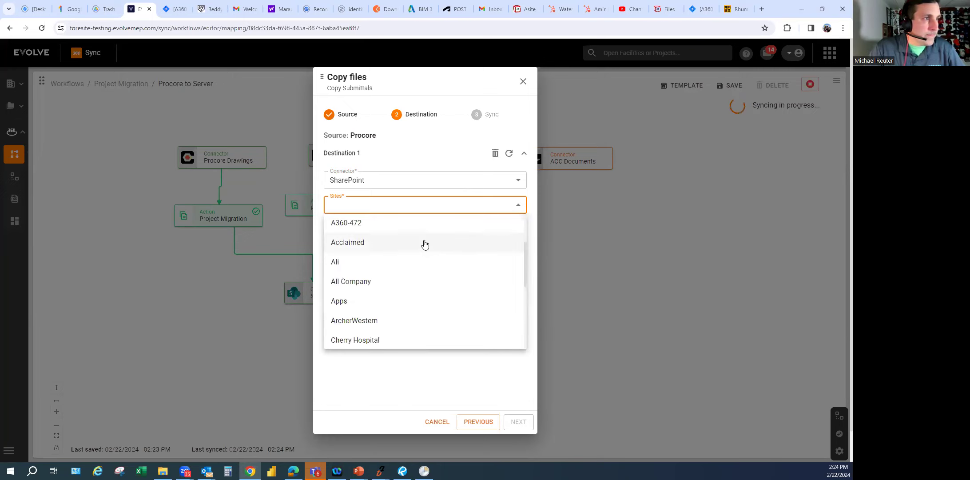
click(412, 322)
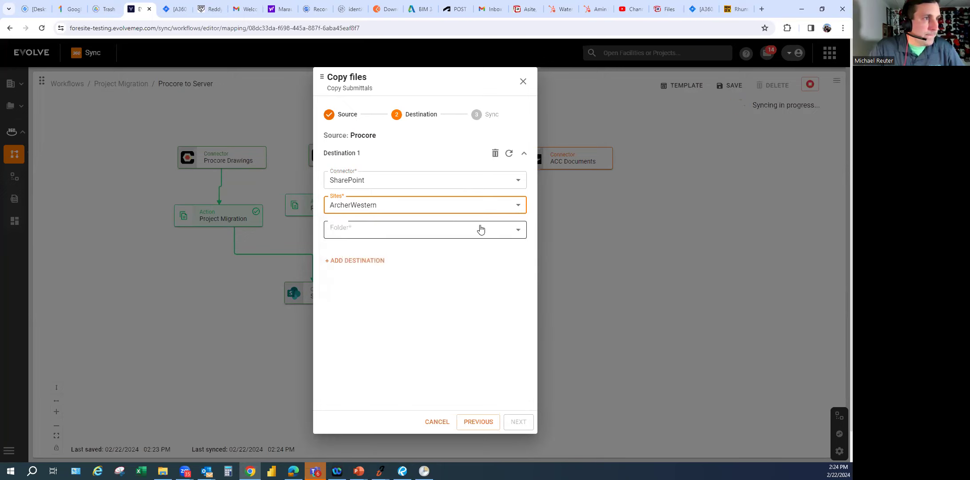
Create a folder named Submittals inside Shared Documents > Migration Demo and choose it as the destination folder
click(481, 229)
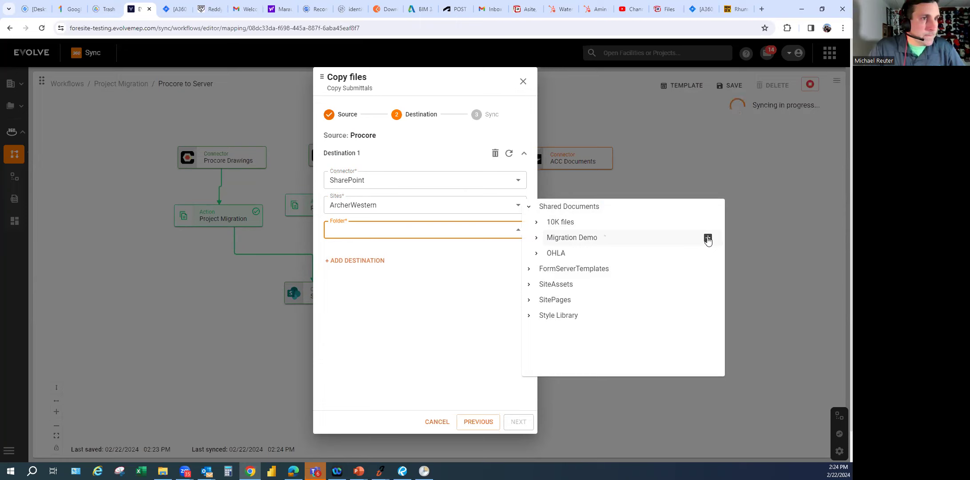
click(708, 238)
text(Submittals)
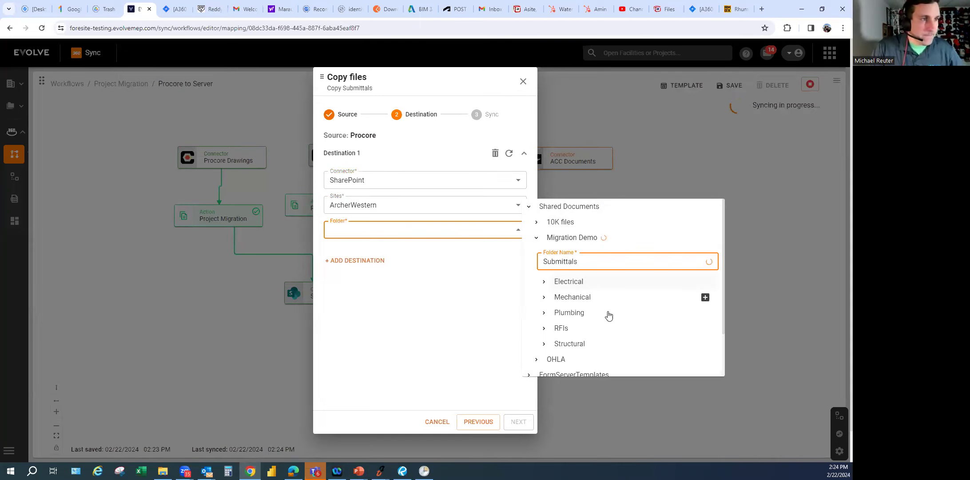
key(Return)
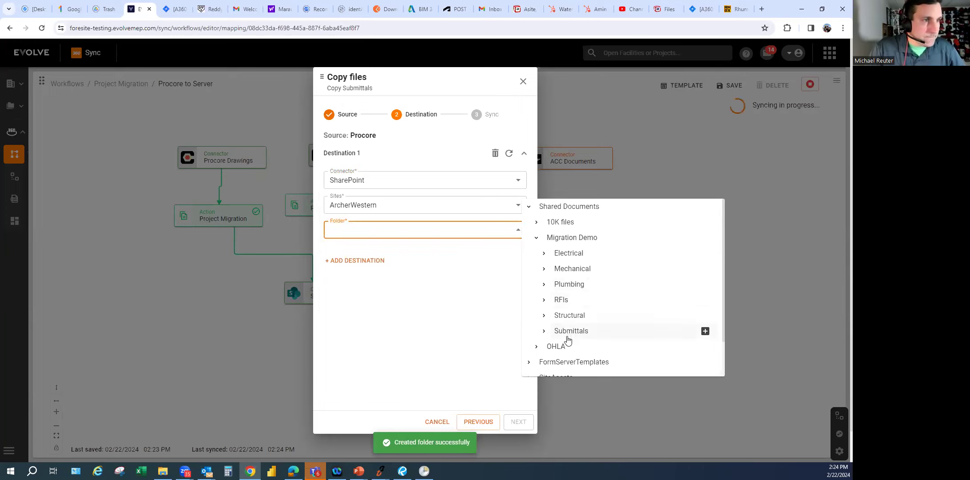
click(467, 325)
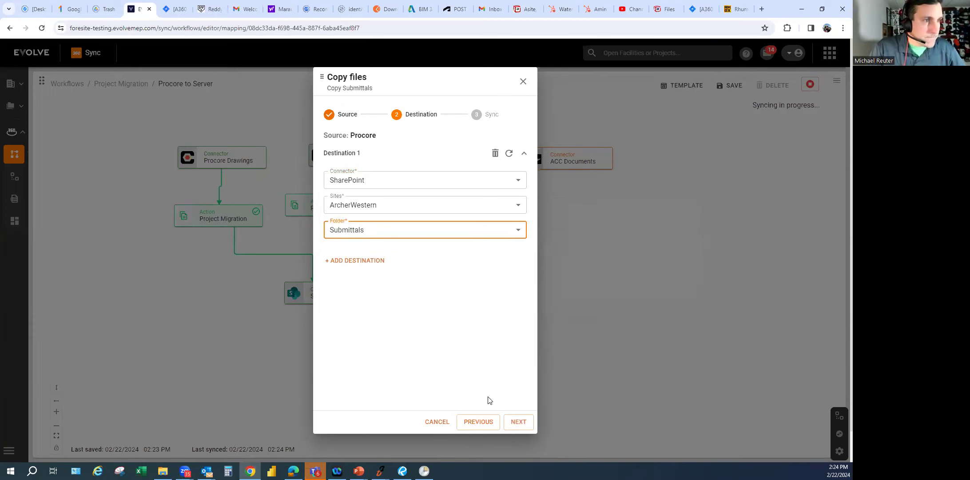
Enable the immediate sync for Copy Submittals, then save and start it
click(518, 421)
click(352, 148)
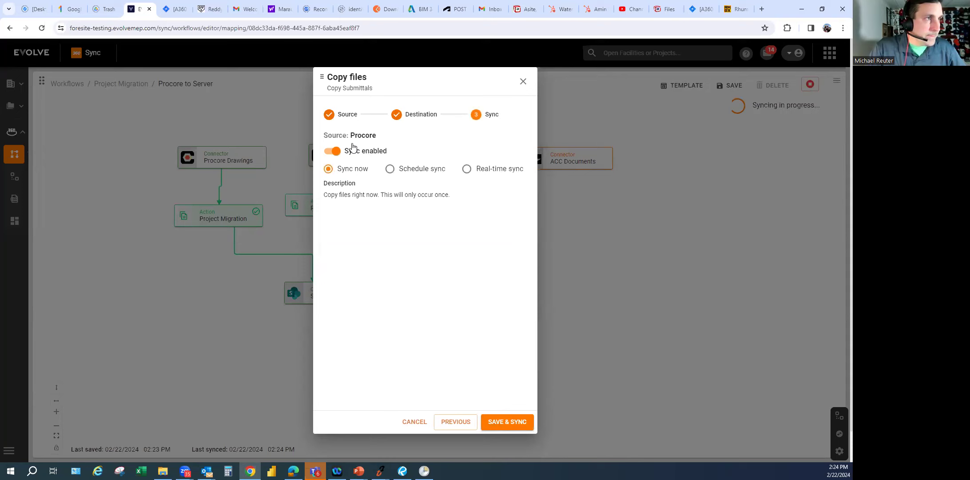
click(500, 421)
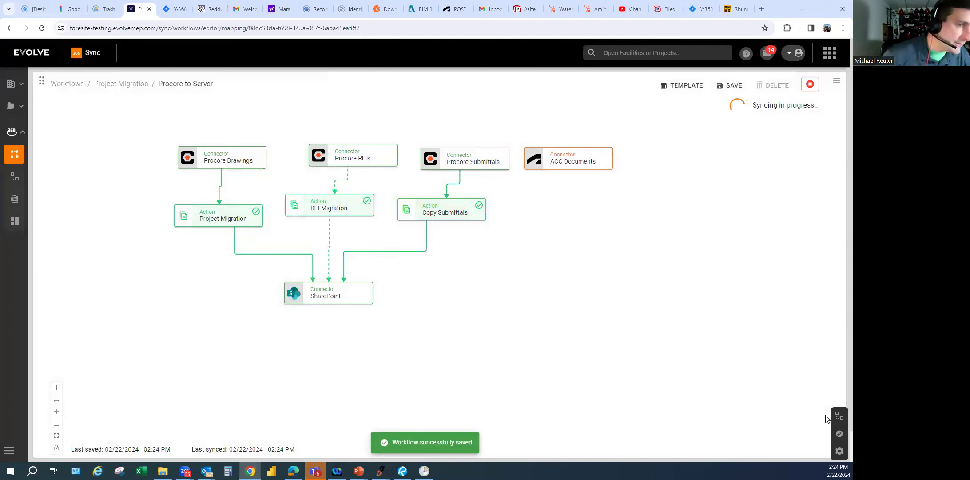
Add a Copy Files action below the ACC Documents connector and open its configuration
click(839, 434)
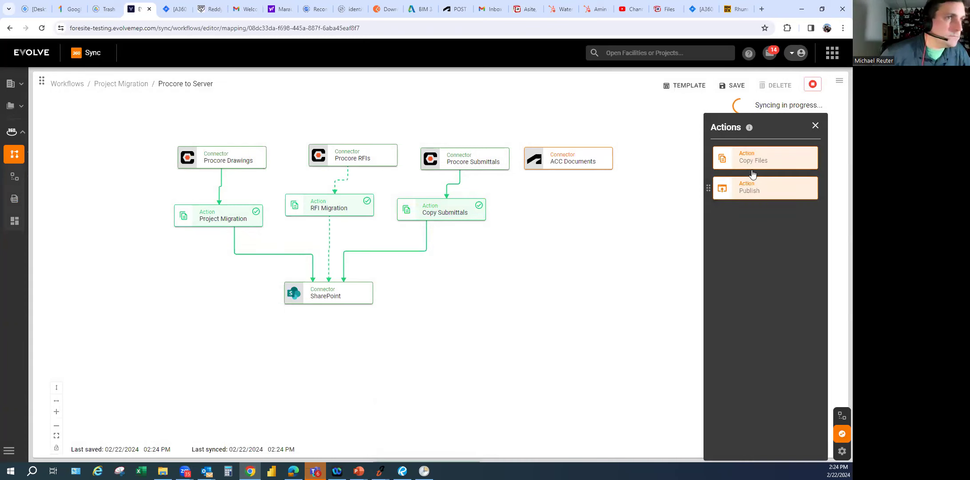
drag(751, 158, 497, 204)
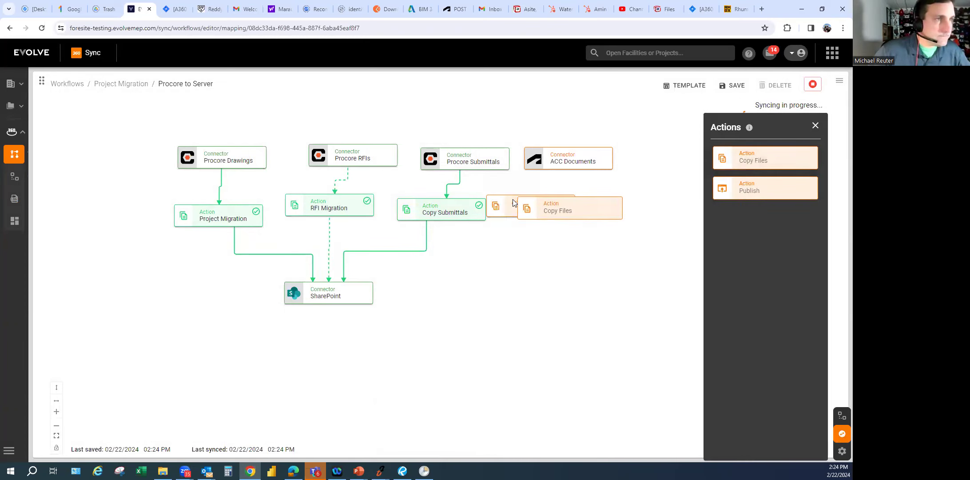
click(512, 285)
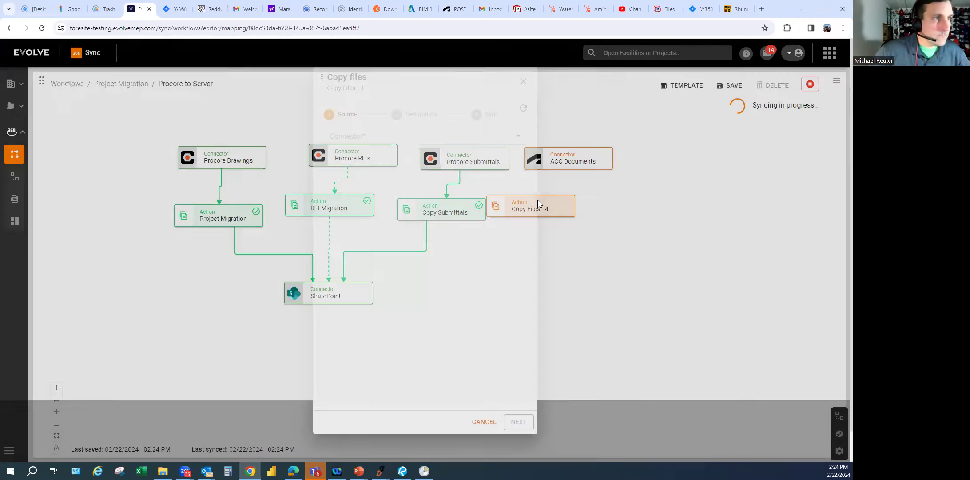
Set the new copy action's source connector to ACC Documents, hub (Docs) eVolve MEP and project eVolve PM Testing
click(493, 143)
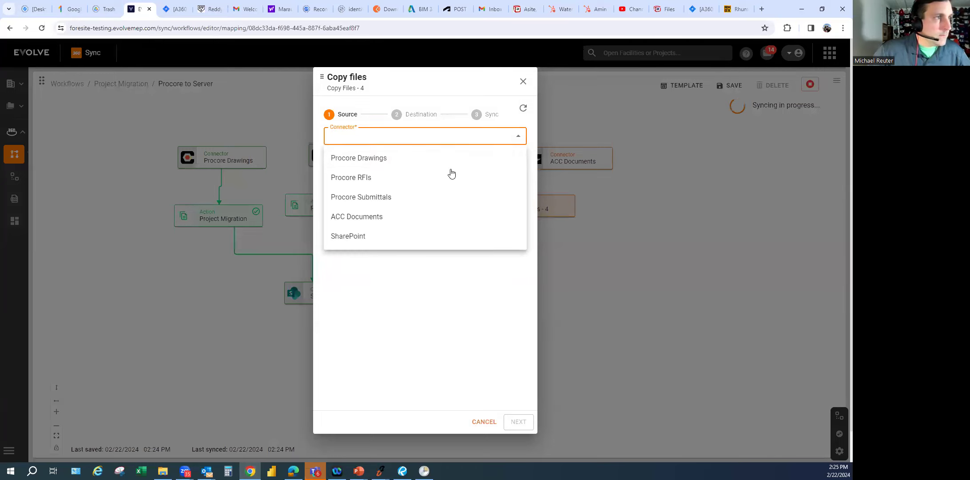
click(426, 218)
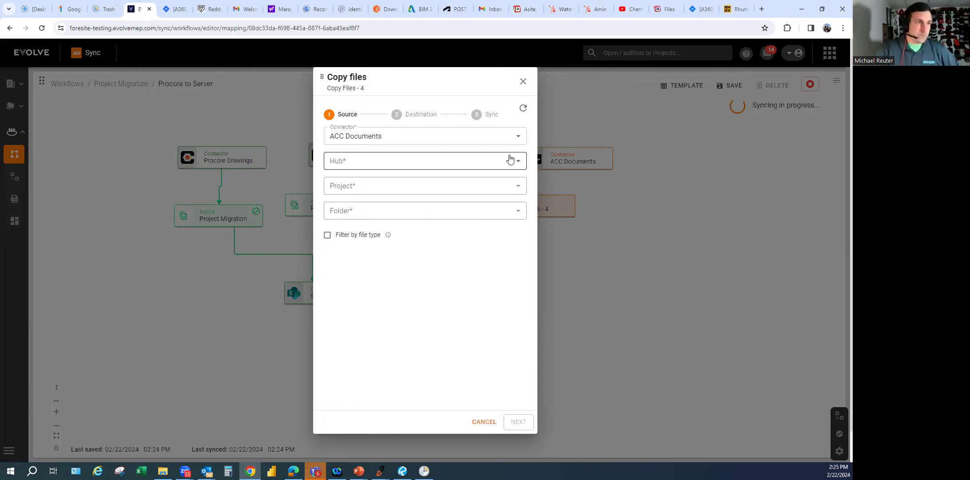
click(510, 159)
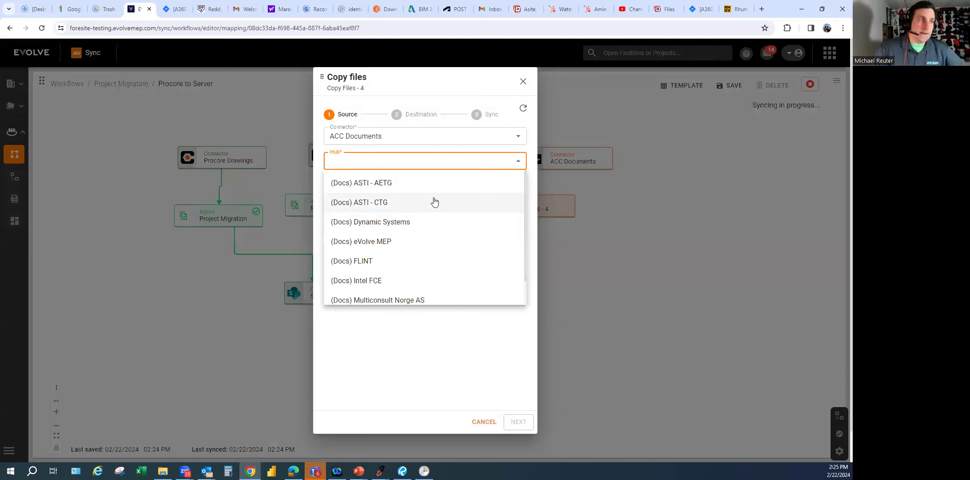
click(394, 245)
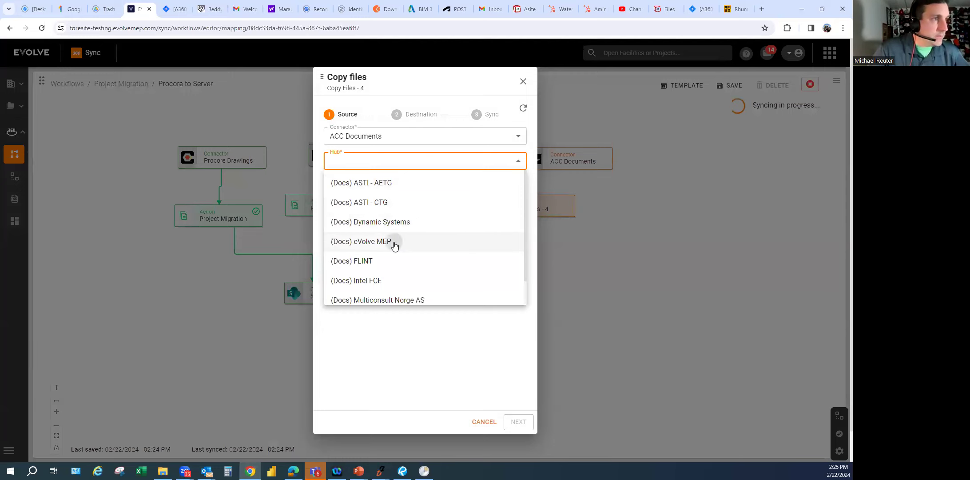
click(442, 185)
click(425, 227)
Choose the Victoria Air, Yates and Navisworks Files Test folders inside Project Files as the source folders
click(489, 215)
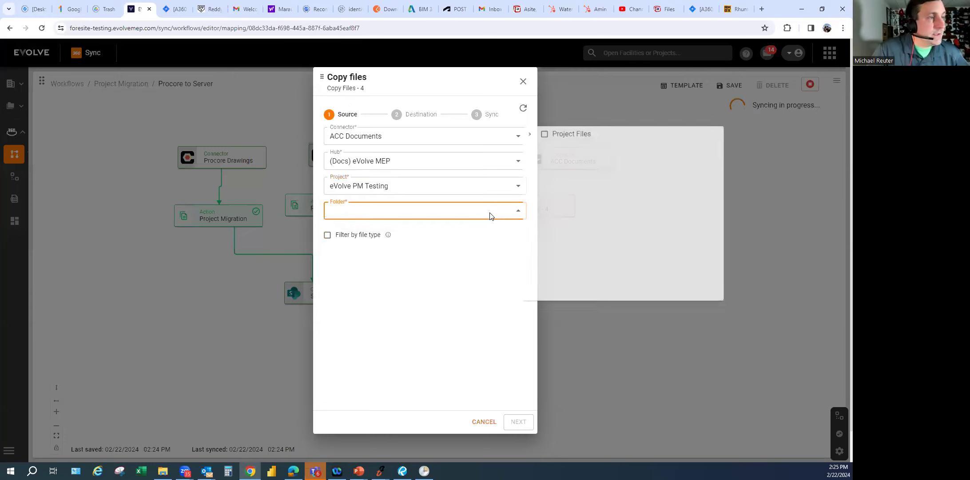
click(530, 135)
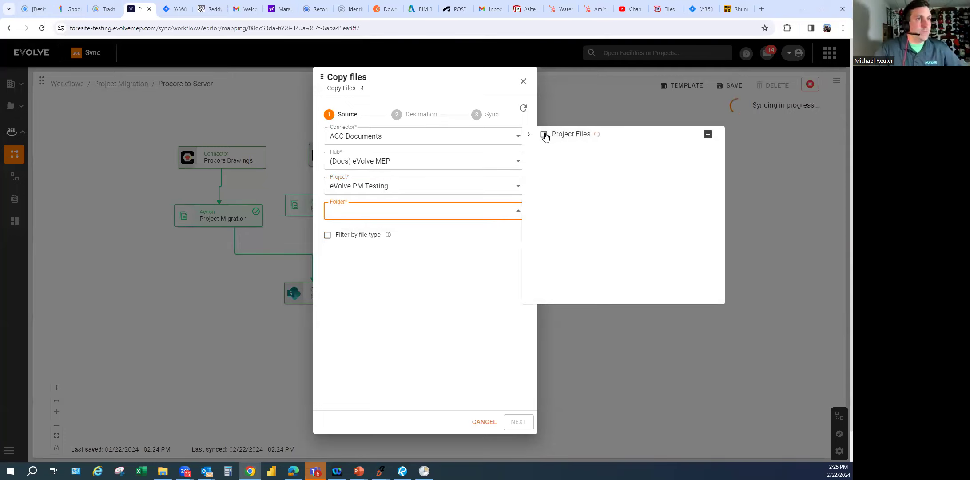
click(544, 135)
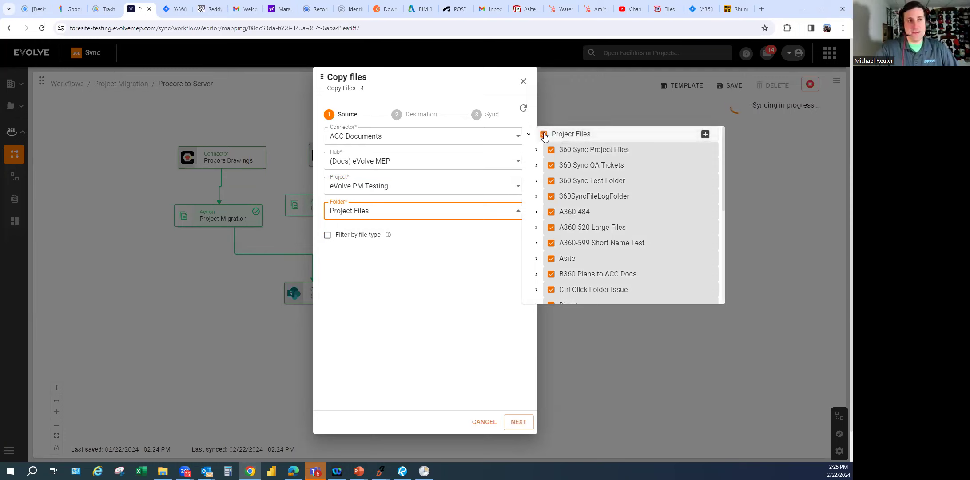
click(544, 134)
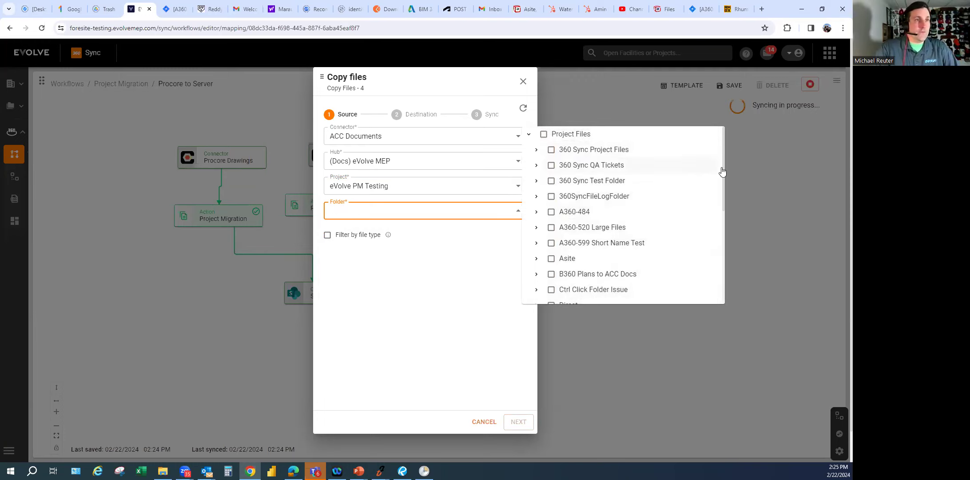
drag(724, 172, 713, 270)
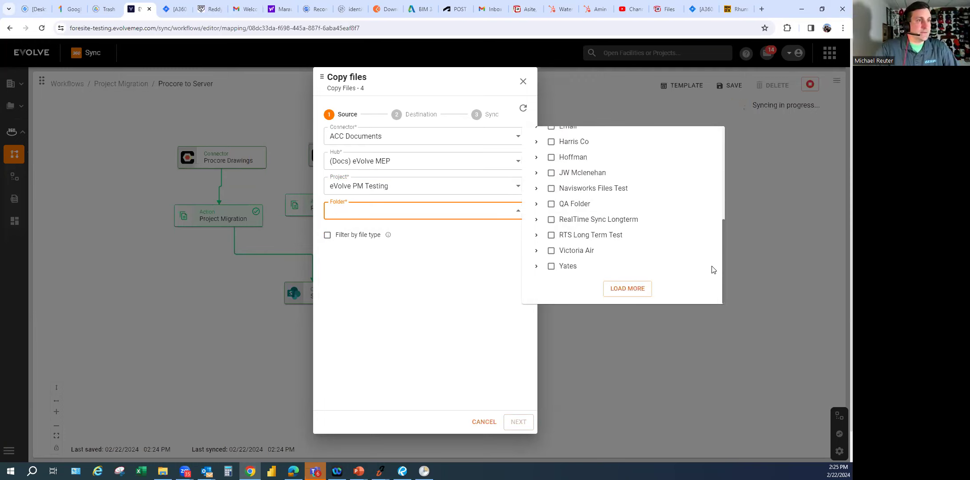
scroll(713, 263, up, 1)
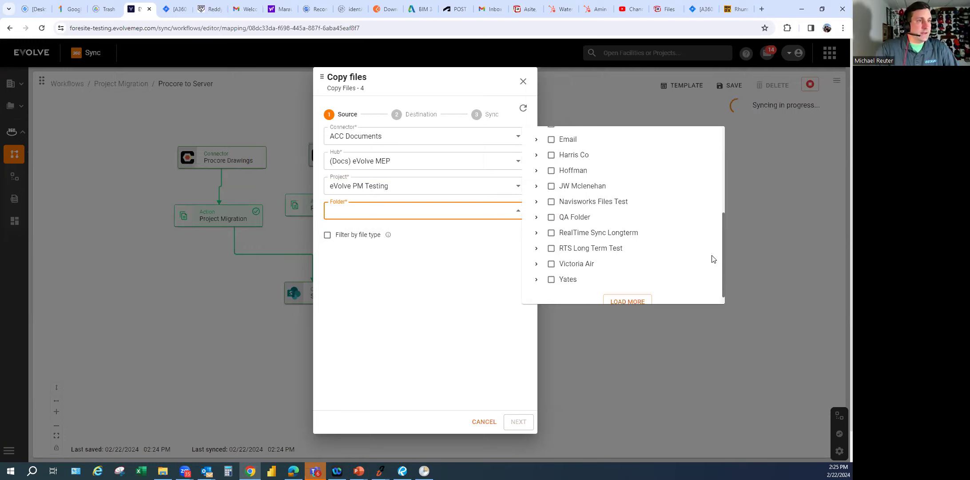
click(551, 265)
click(552, 279)
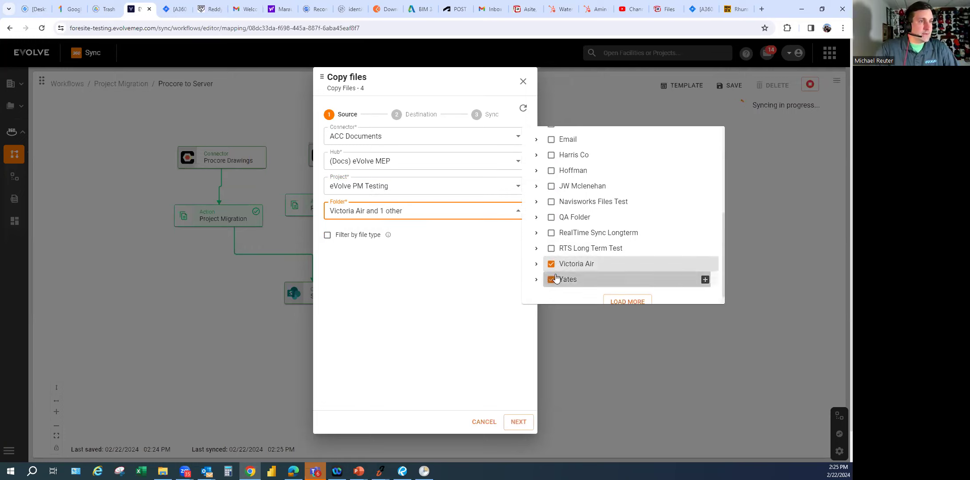
click(551, 203)
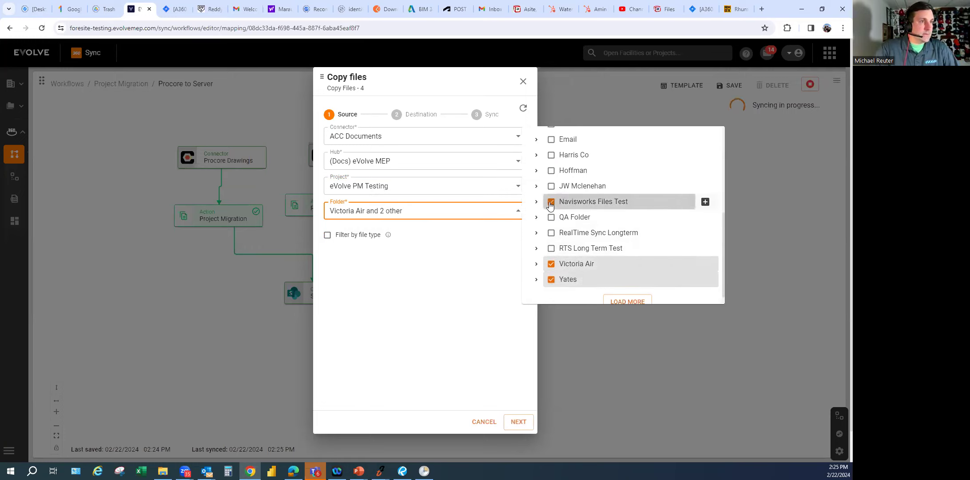
click(492, 331)
click(519, 422)
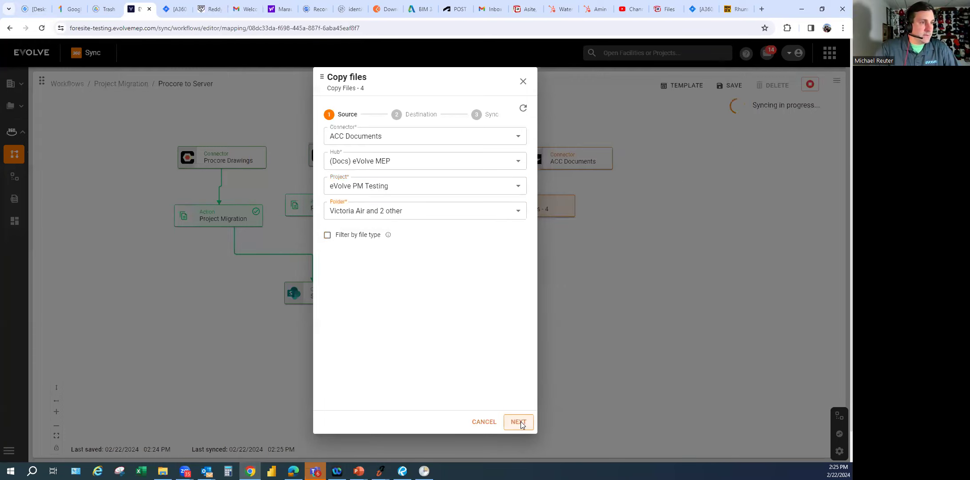
Set the ACC copy action's destination to SharePoint, site ArcherWestern, folder Shared Documents > Migration Demo
click(469, 186)
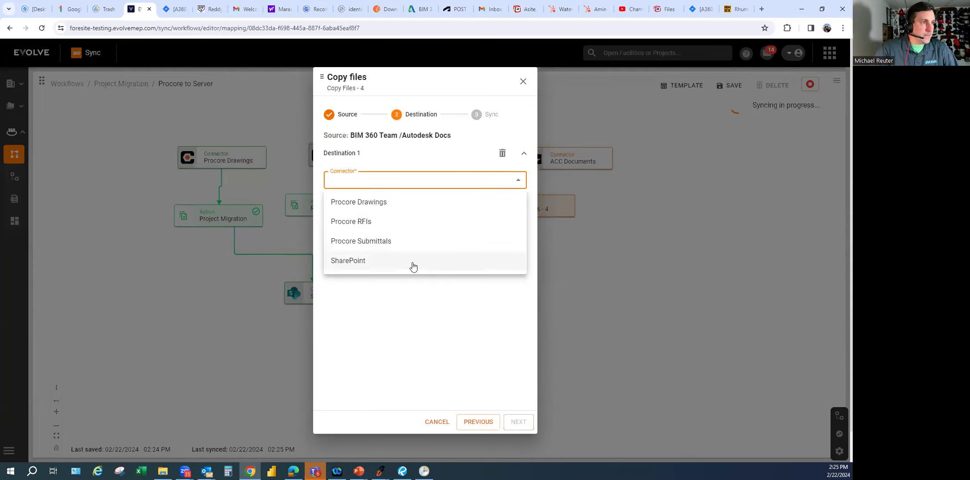
click(412, 264)
click(453, 206)
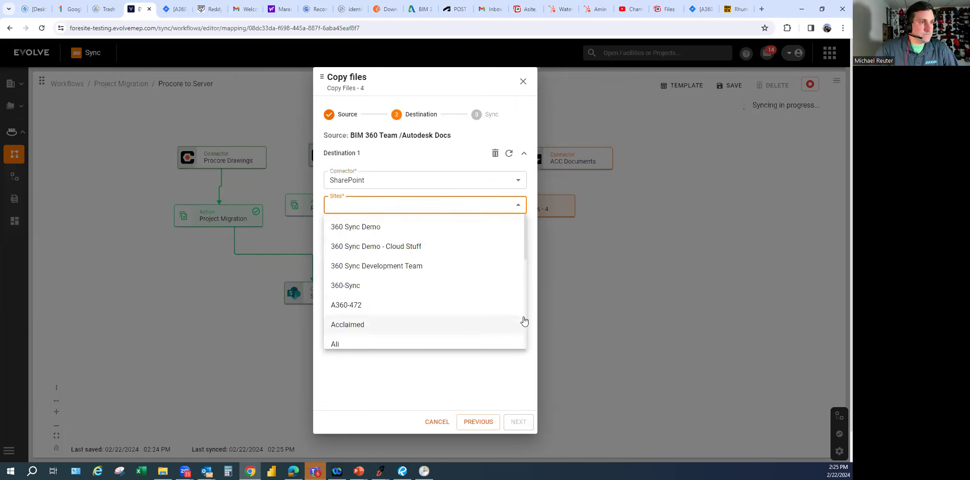
scroll(525, 253, down, 2)
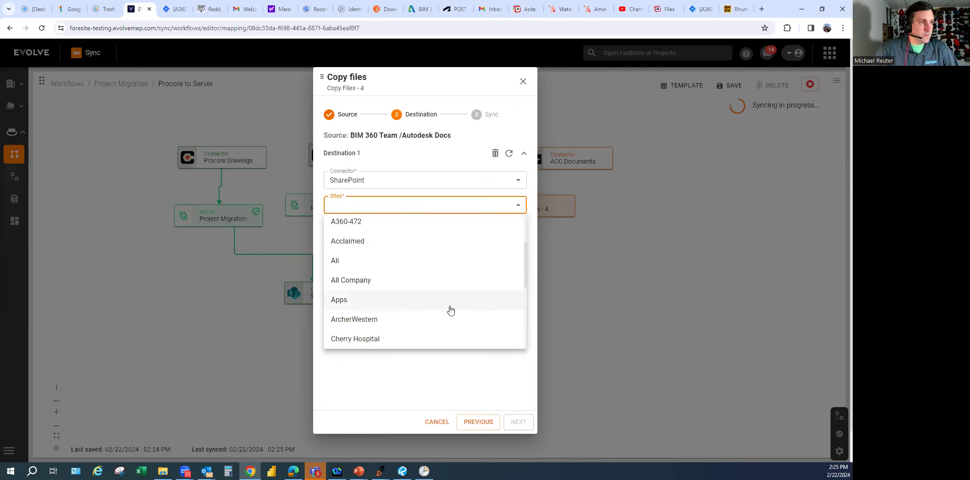
click(395, 319)
click(509, 231)
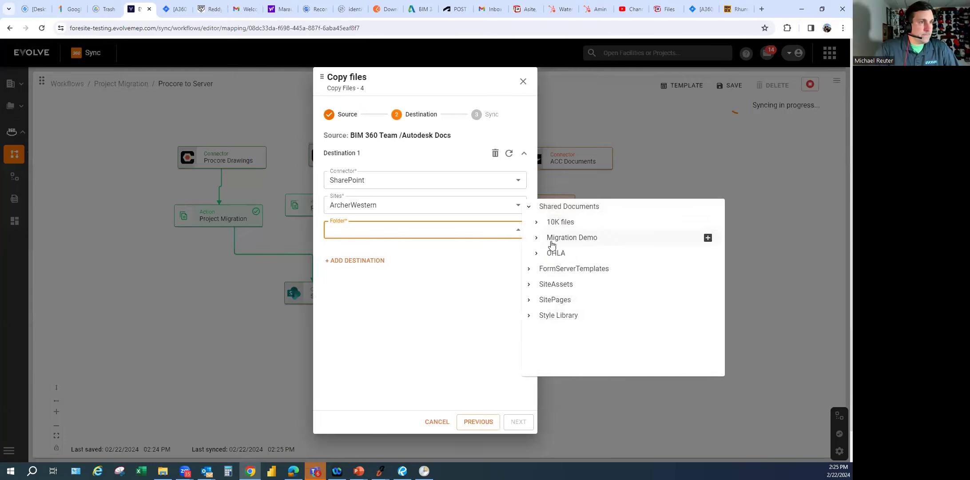
click(559, 240)
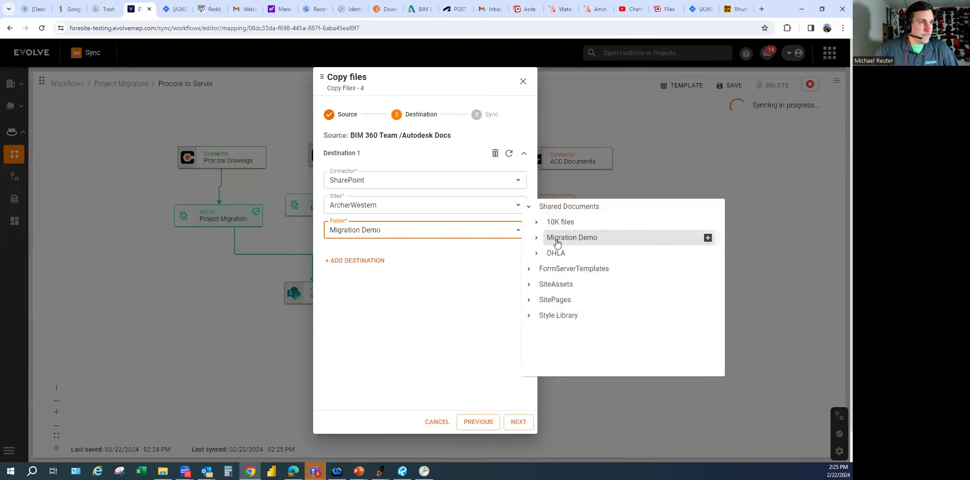
click(475, 318)
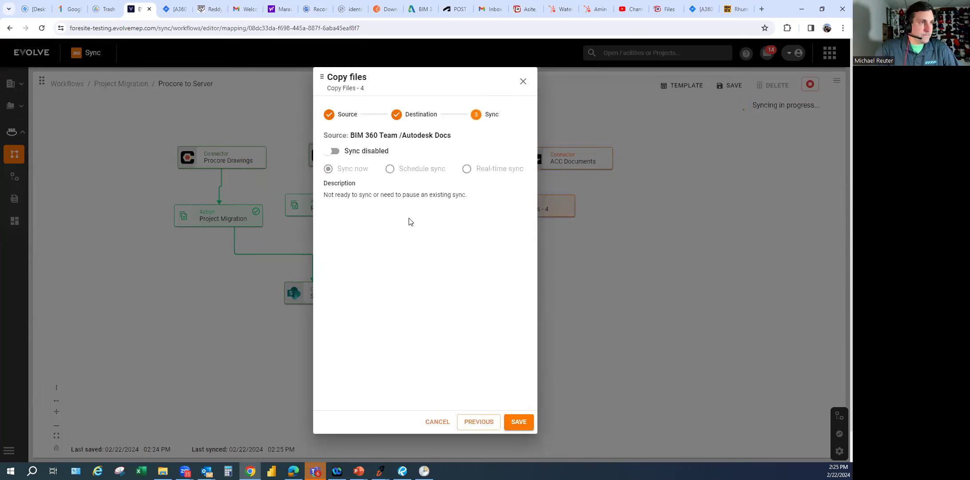
Enable the immediate sync for the ACC copy action, then save and start it
click(367, 152)
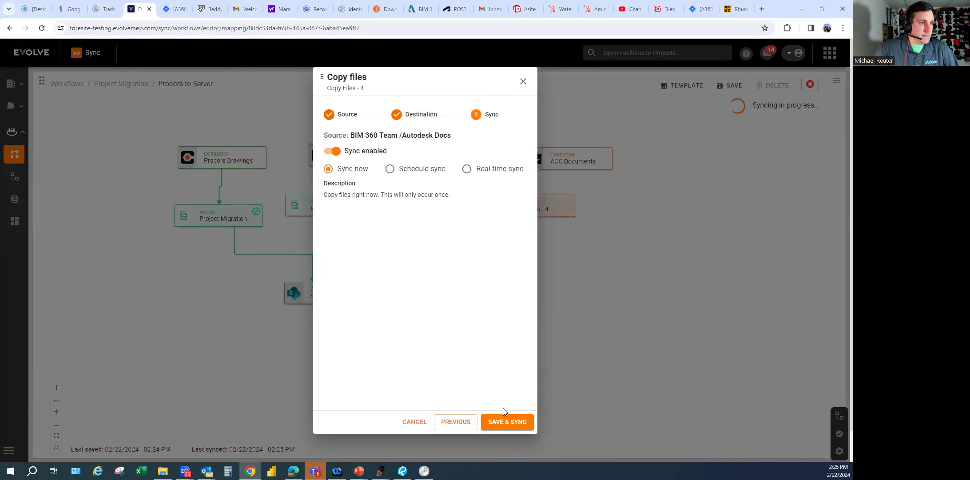
click(500, 422)
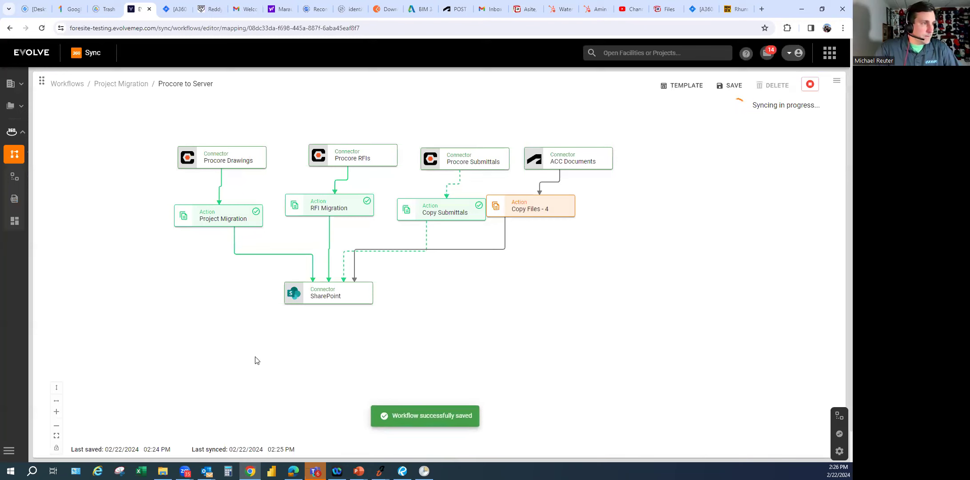
Arrange the workflow's connectors and actions in a horizontal layout and save the workflow
click(56, 403)
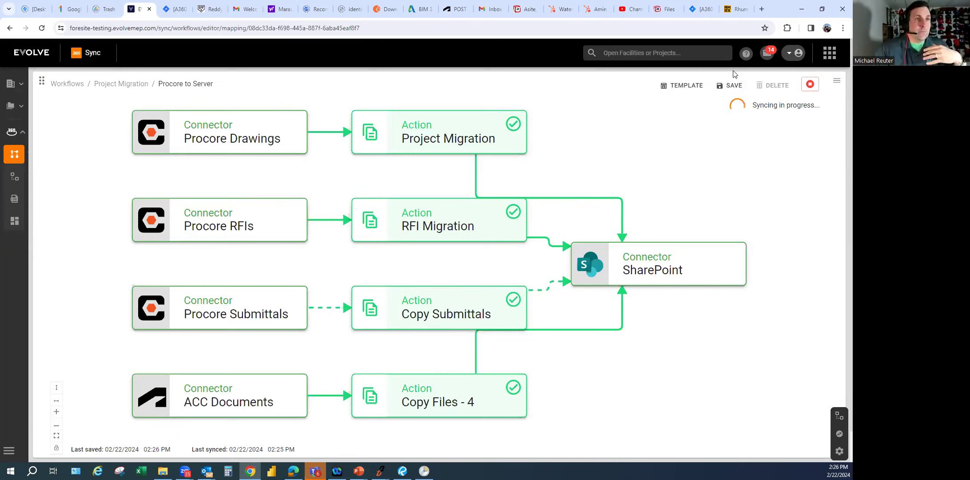
click(731, 86)
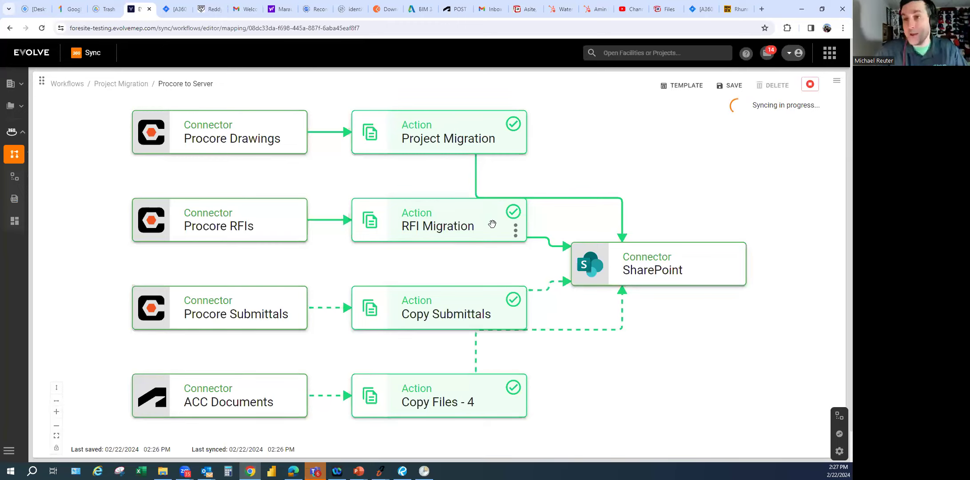
Save the workflow mapping as a template named Project Migration
click(684, 87)
click(420, 252)
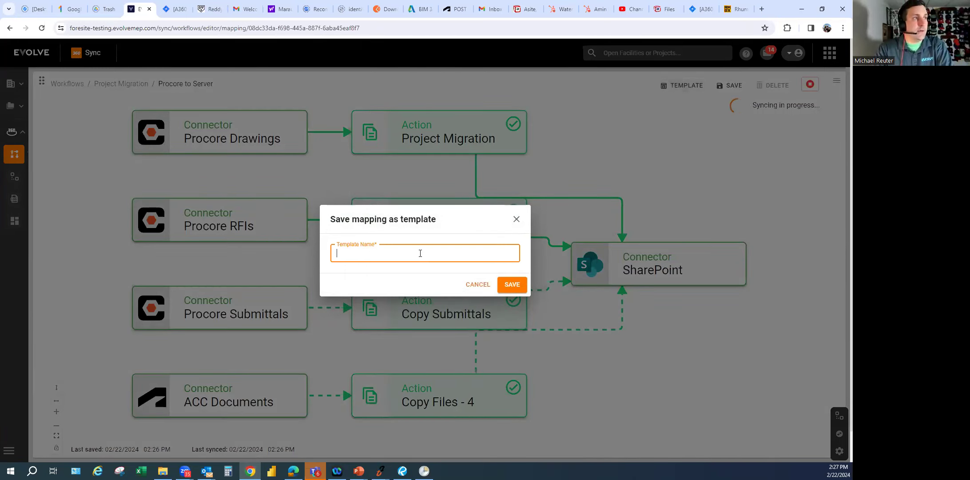
text(Proje)
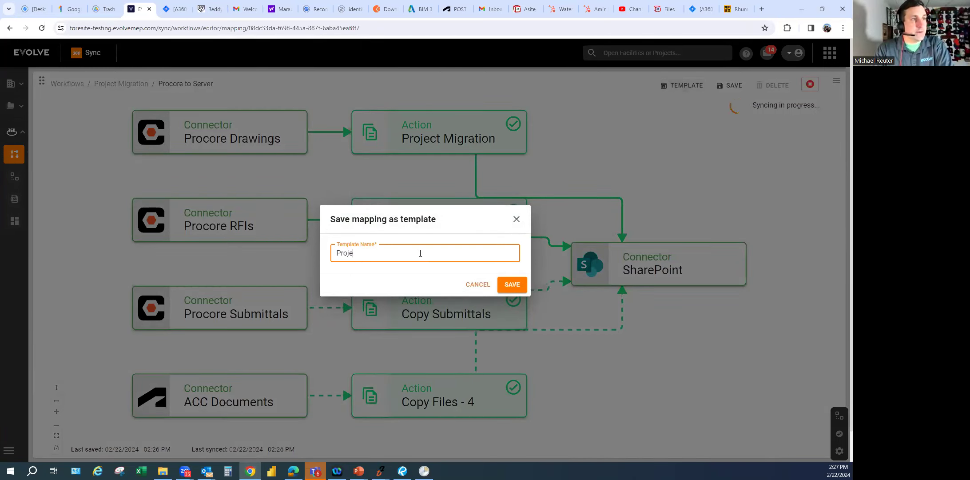
text(ct Migration)
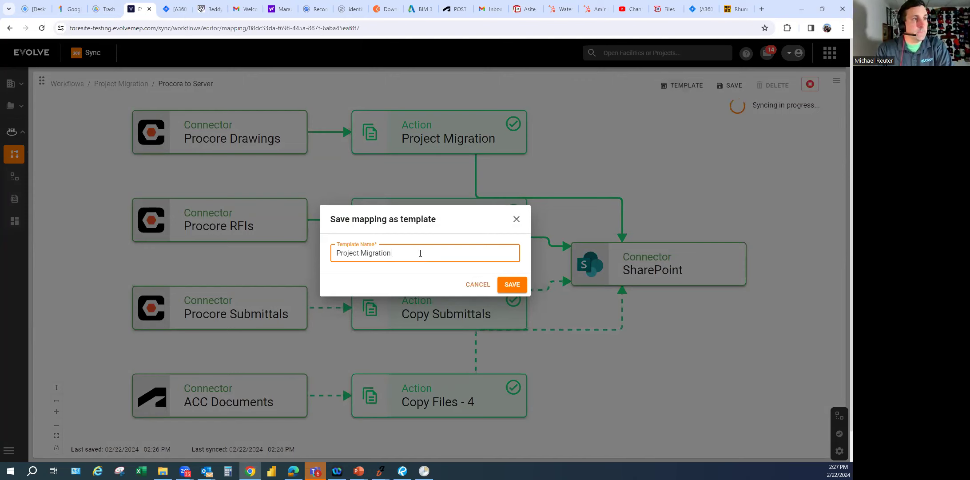
click(520, 291)
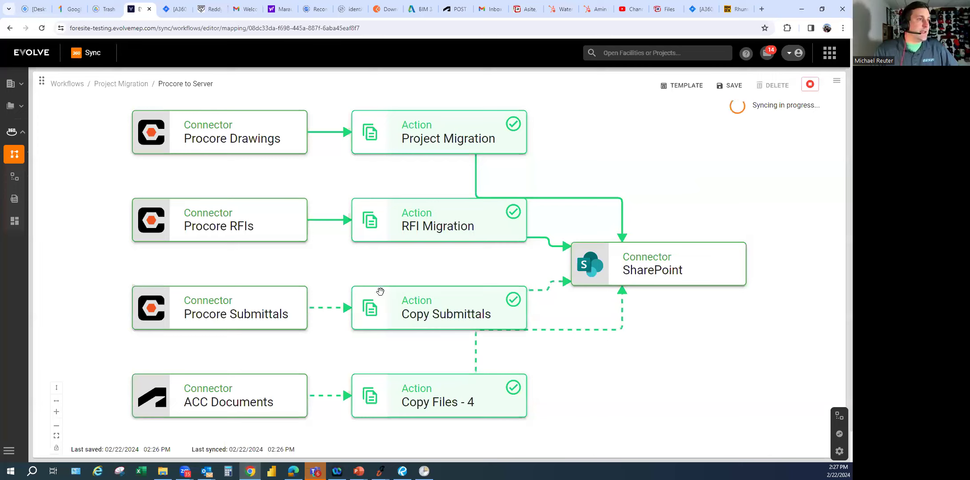
Open the Project Migration action's source settings for review and close them without changes
click(515, 139)
click(523, 171)
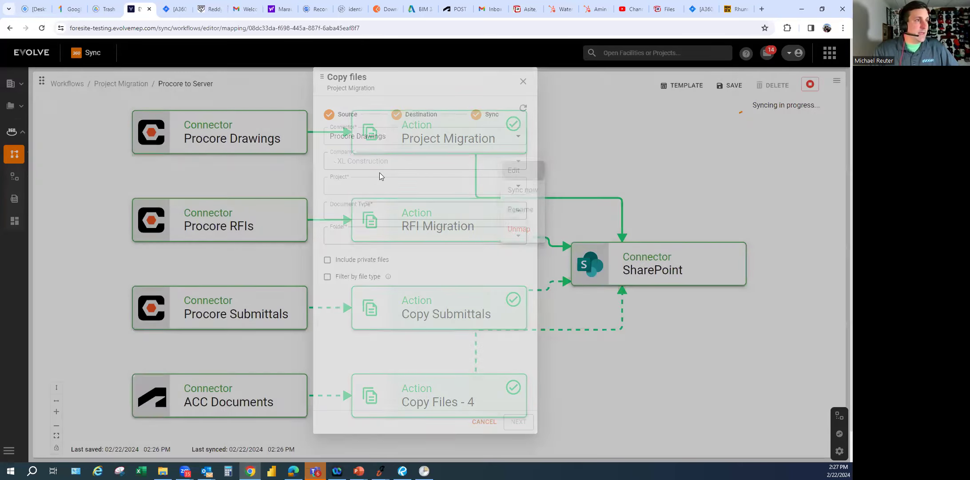
click(483, 422)
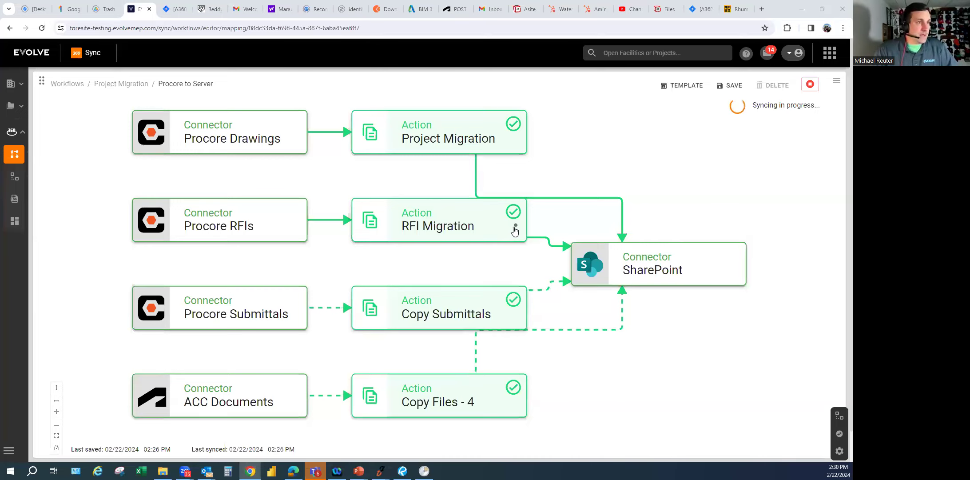
Enable file type filtering in the RFI Migration action's source settings and limit the selected types to PDF
right_click(518, 241)
click(514, 258)
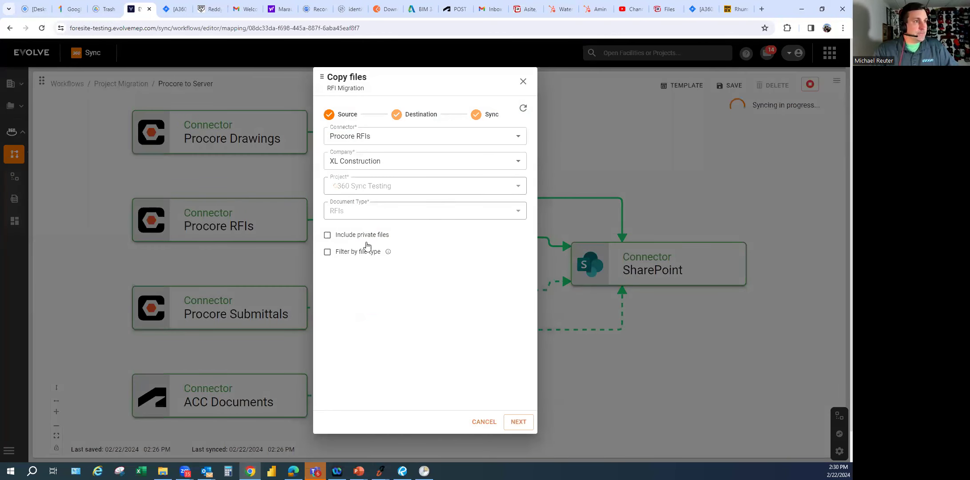
click(358, 253)
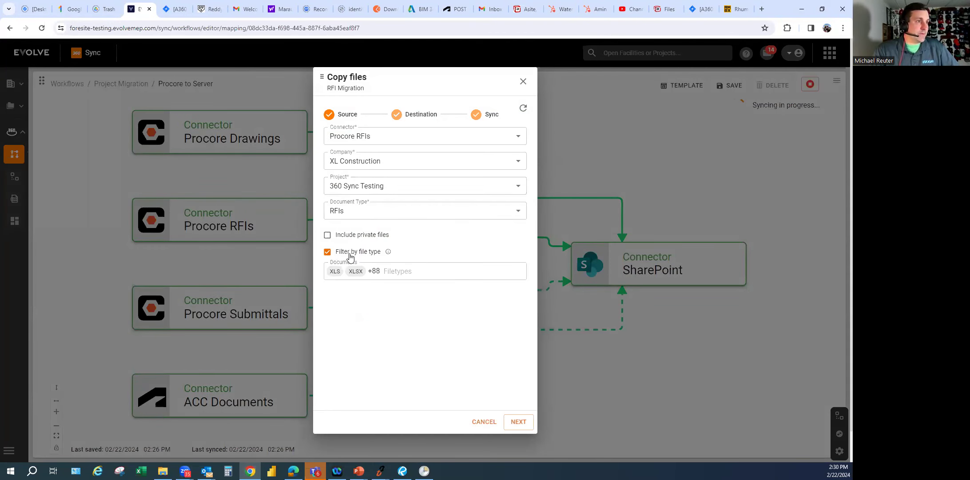
click(402, 273)
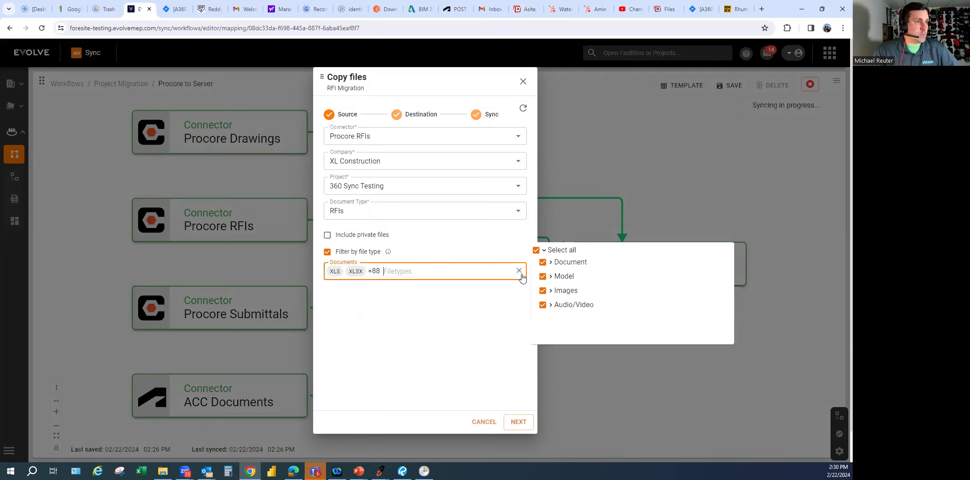
click(544, 250)
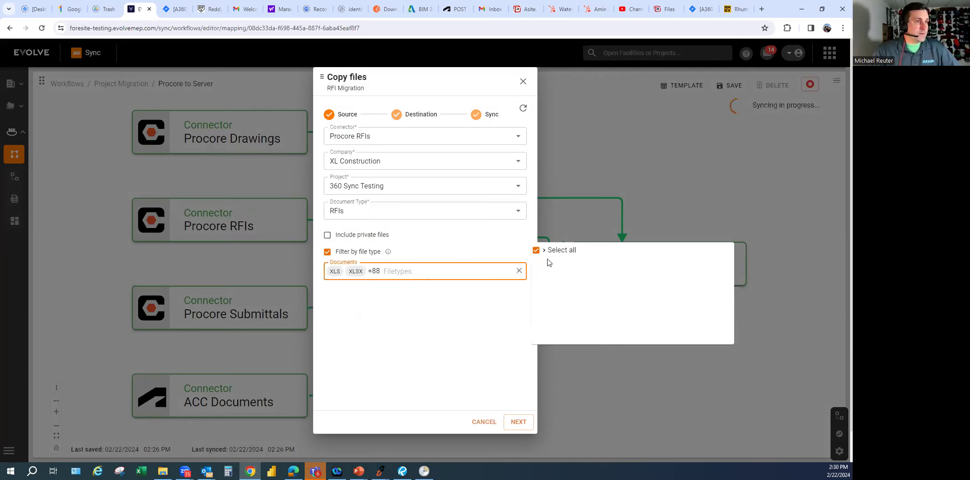
click(544, 250)
click(536, 251)
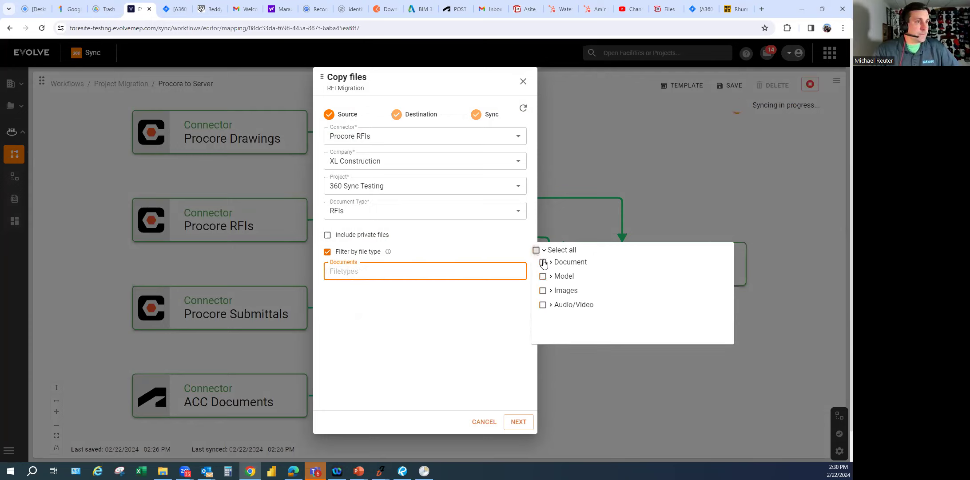
click(550, 262)
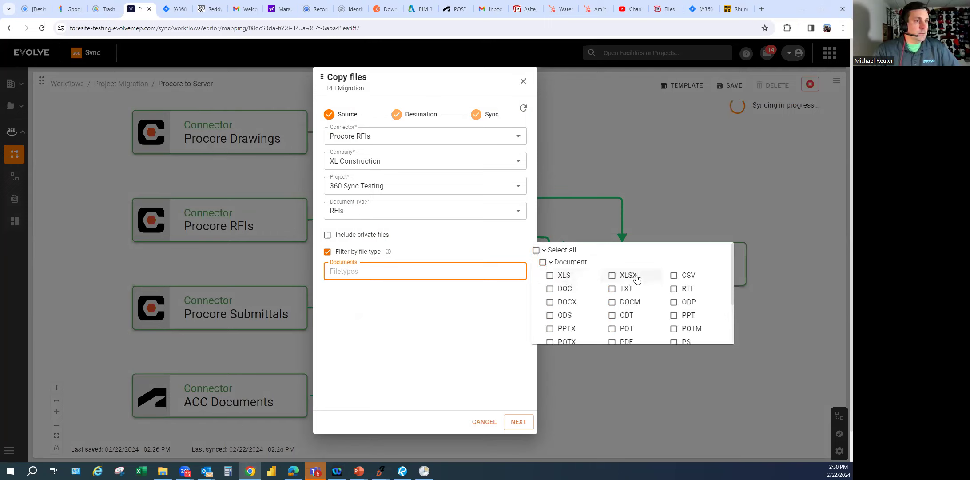
click(622, 340)
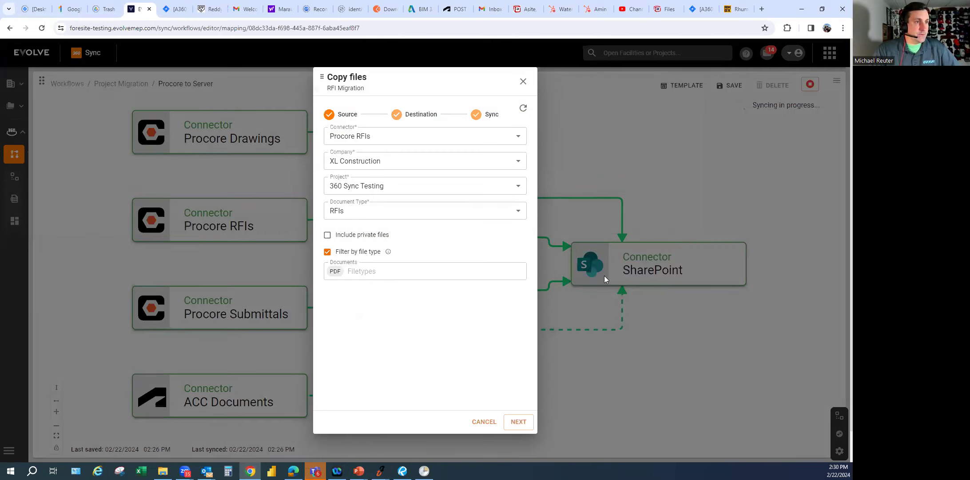
Add the RVT model format to the RFI Migration action's file type filter
click(487, 268)
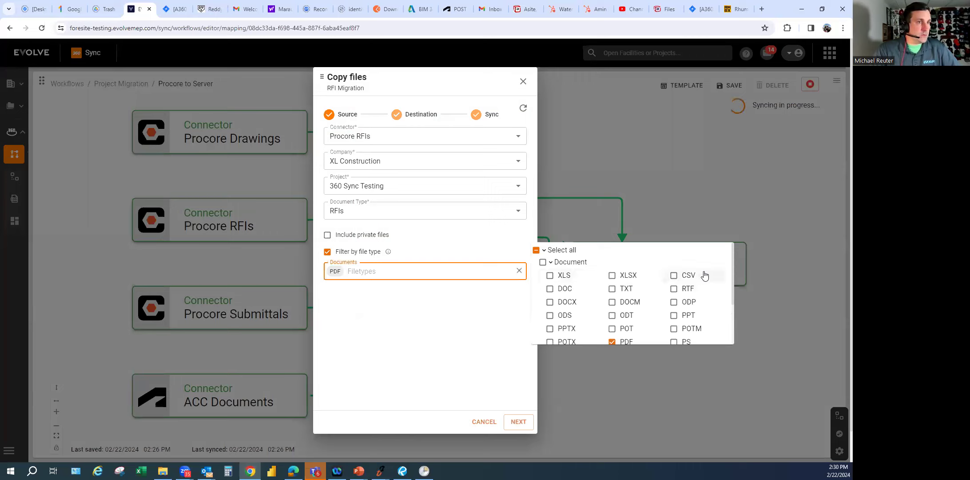
drag(733, 282, 733, 322)
click(551, 305)
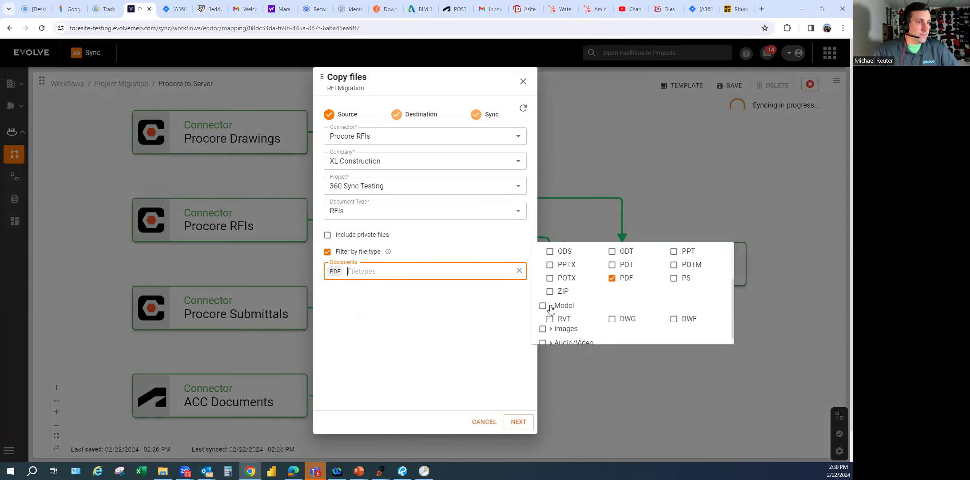
click(551, 319)
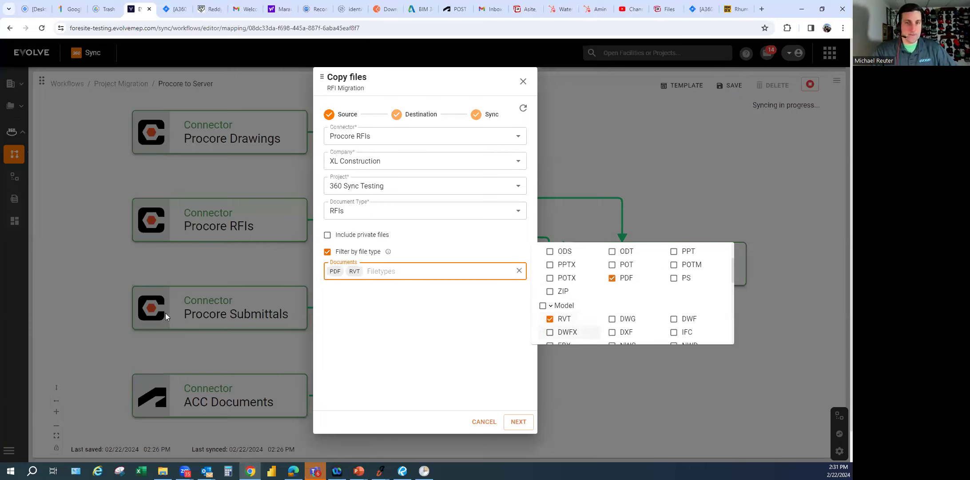
key(Escape)
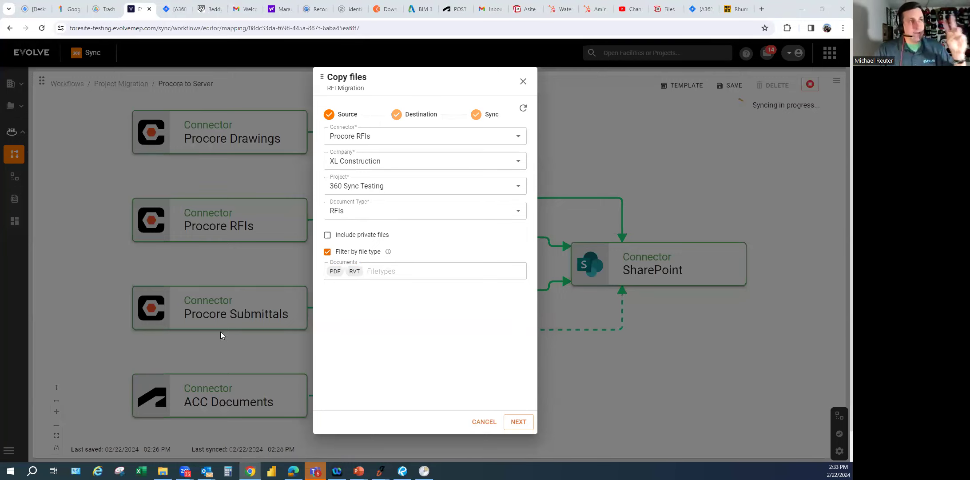
Set the RFI Migration action to a scheduled sync running Monday through Friday
click(479, 117)
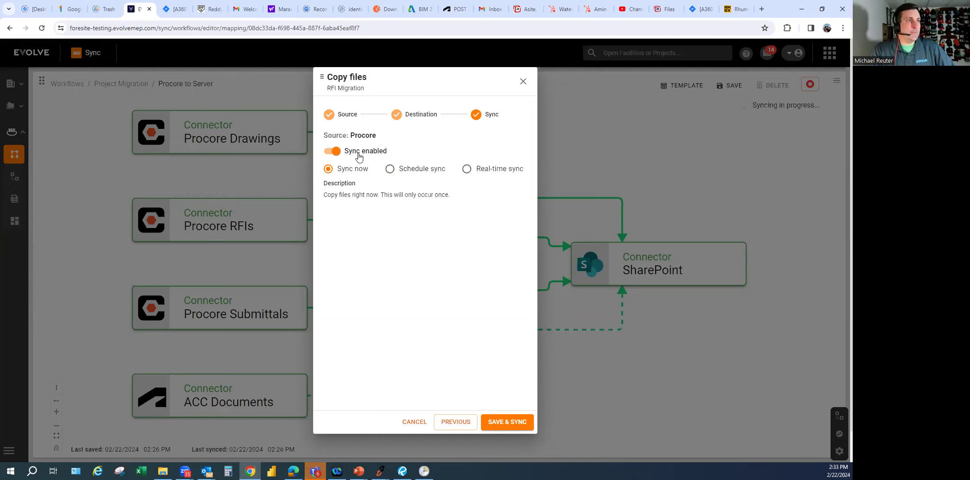
click(426, 170)
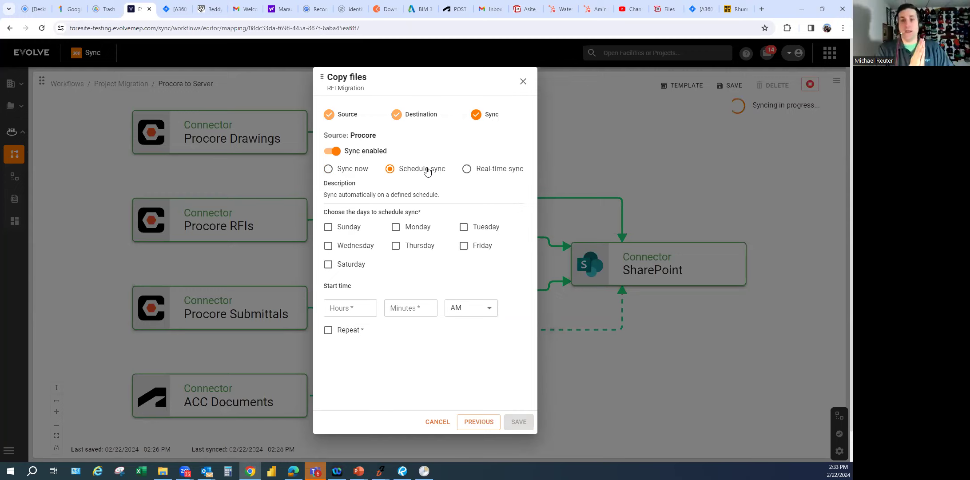
click(414, 230)
click(418, 247)
click(465, 227)
click(465, 246)
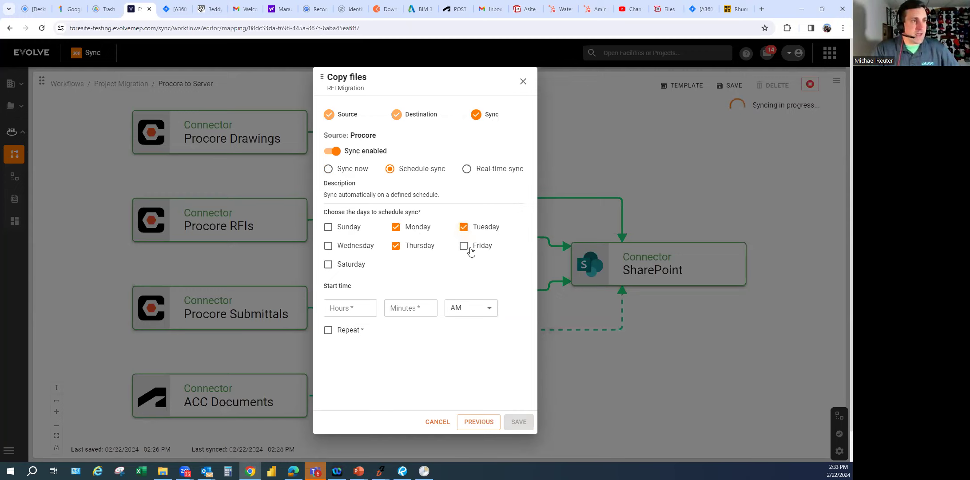
click(368, 249)
Set the scheduled sync's start time to 4 hours 33 minutes AM
click(351, 305)
text(4)
click(401, 304)
text(33)
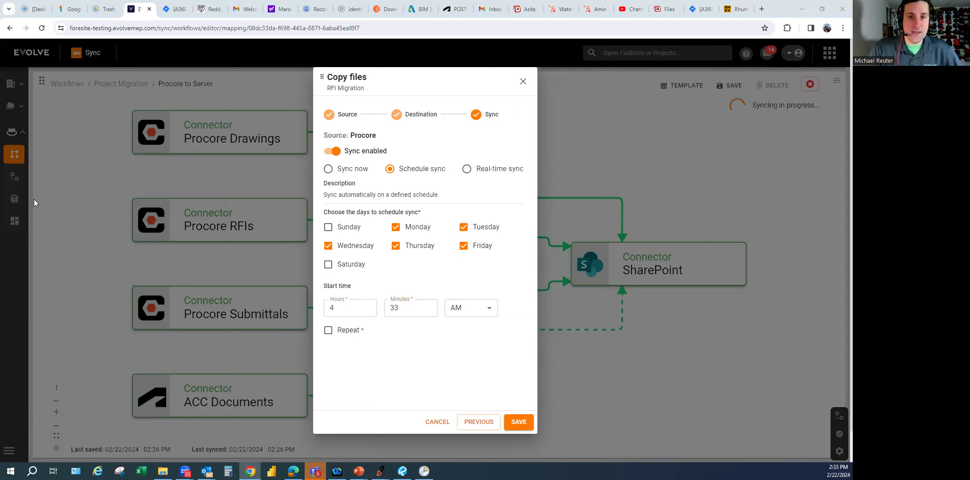
Switch the RFI Migration action to real-time sync for review and return it to scheduled sync
click(489, 170)
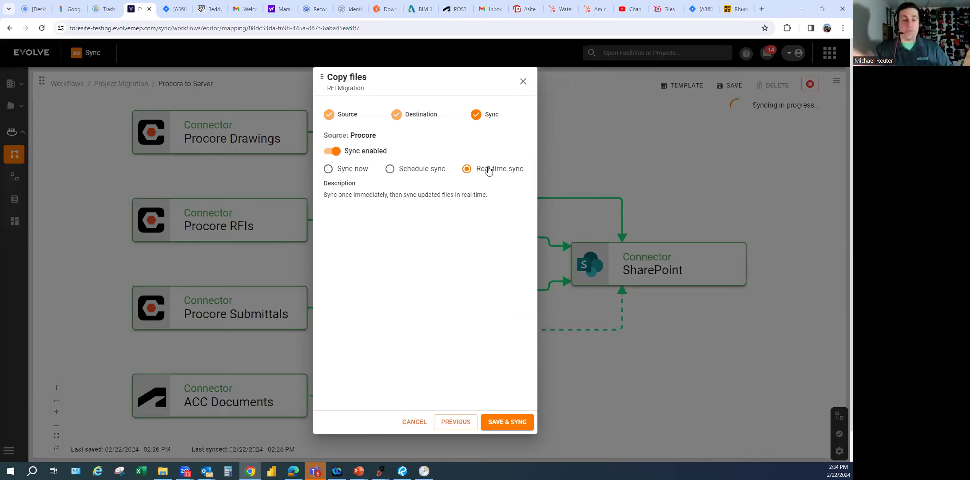
click(492, 171)
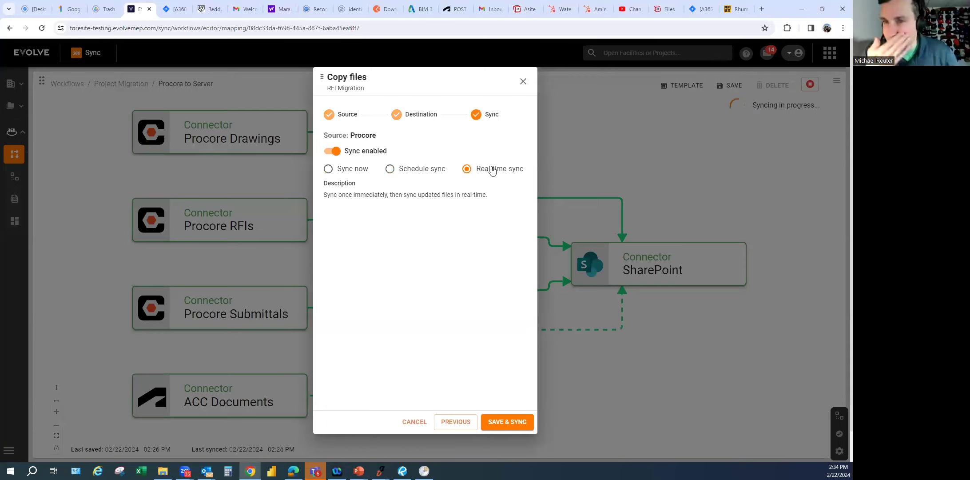
click(408, 175)
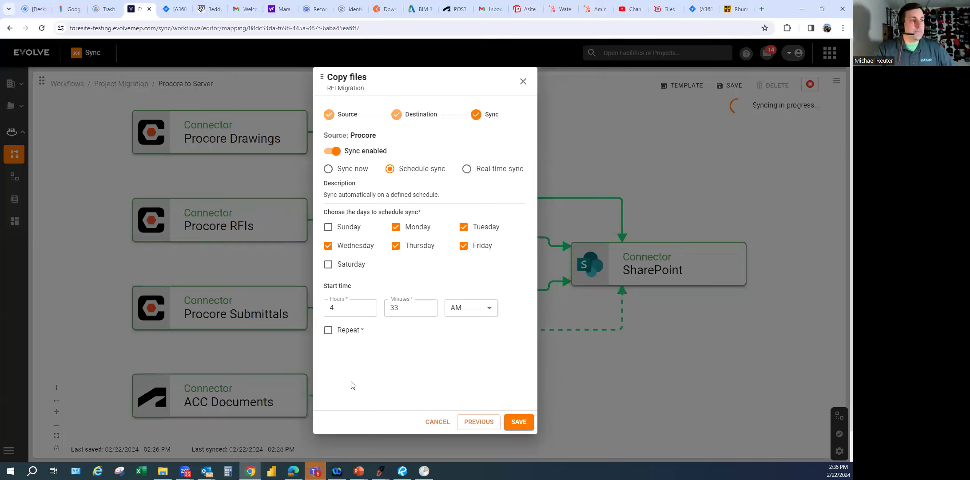
Switch to the 360 Sync desktop app and turn off Keep Destination Files in the Mitie project's advanced settings
mouse_move(380, 470)
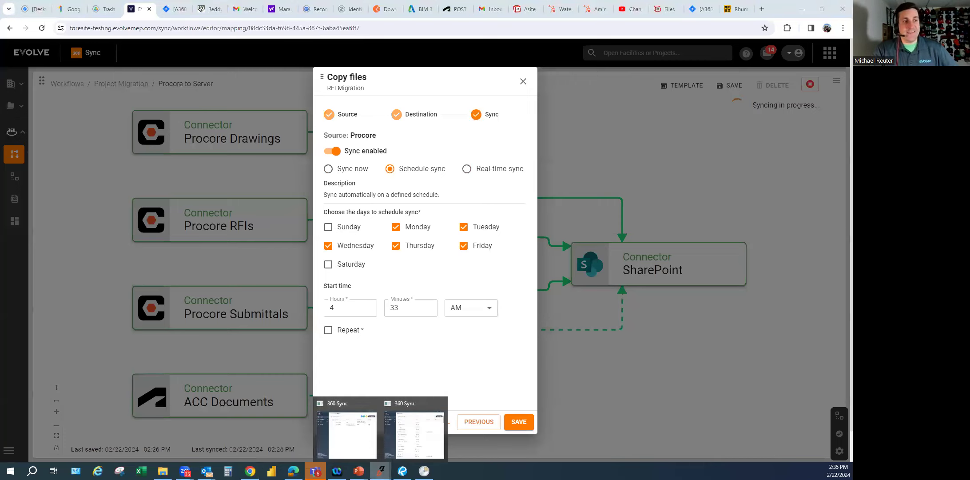
click(419, 434)
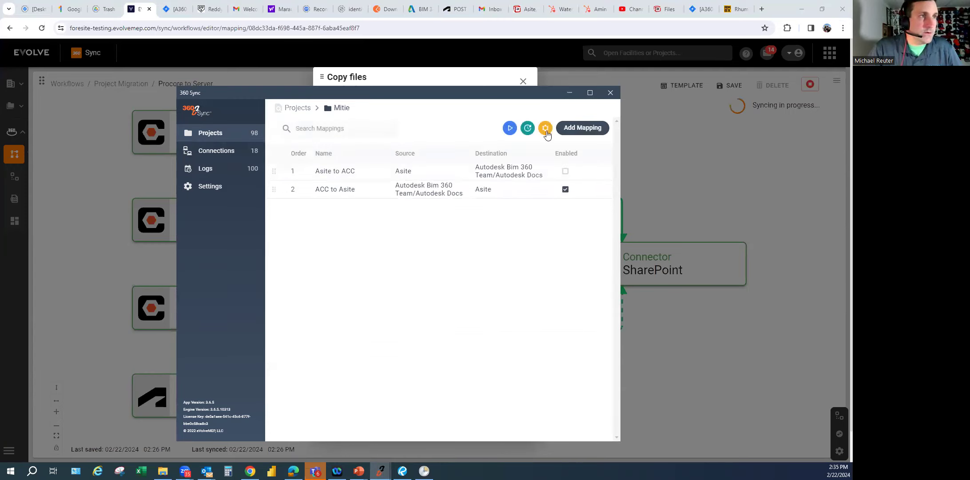
click(545, 128)
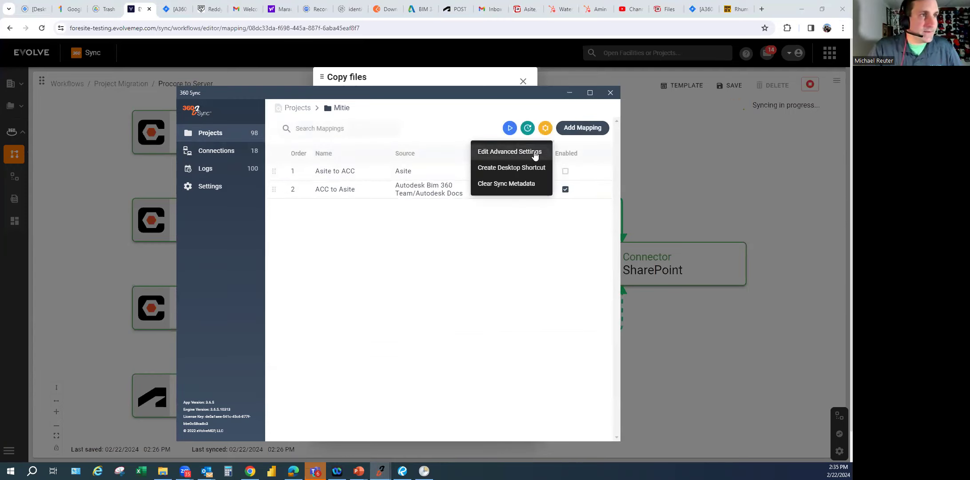
click(533, 152)
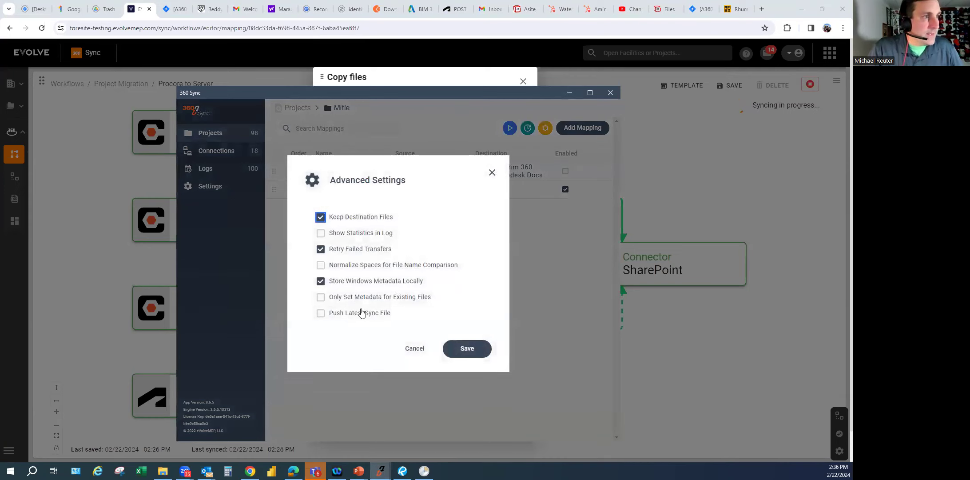
click(345, 218)
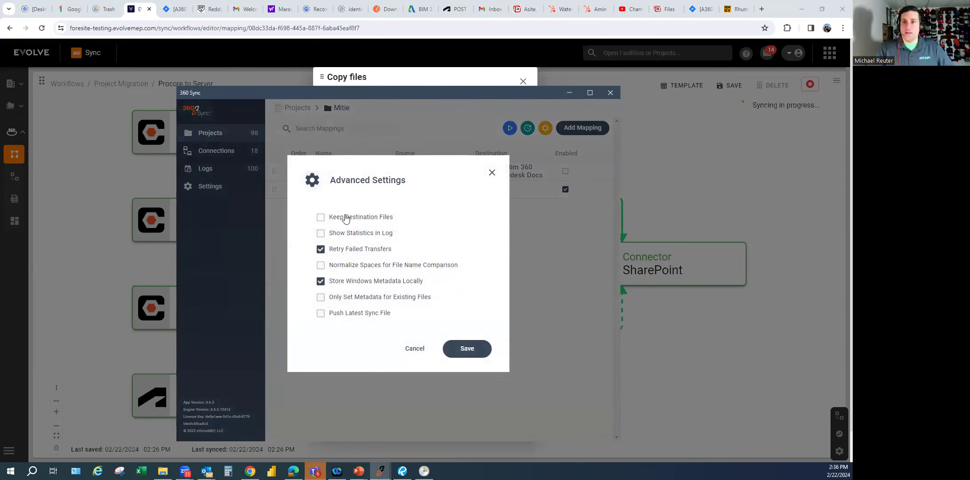